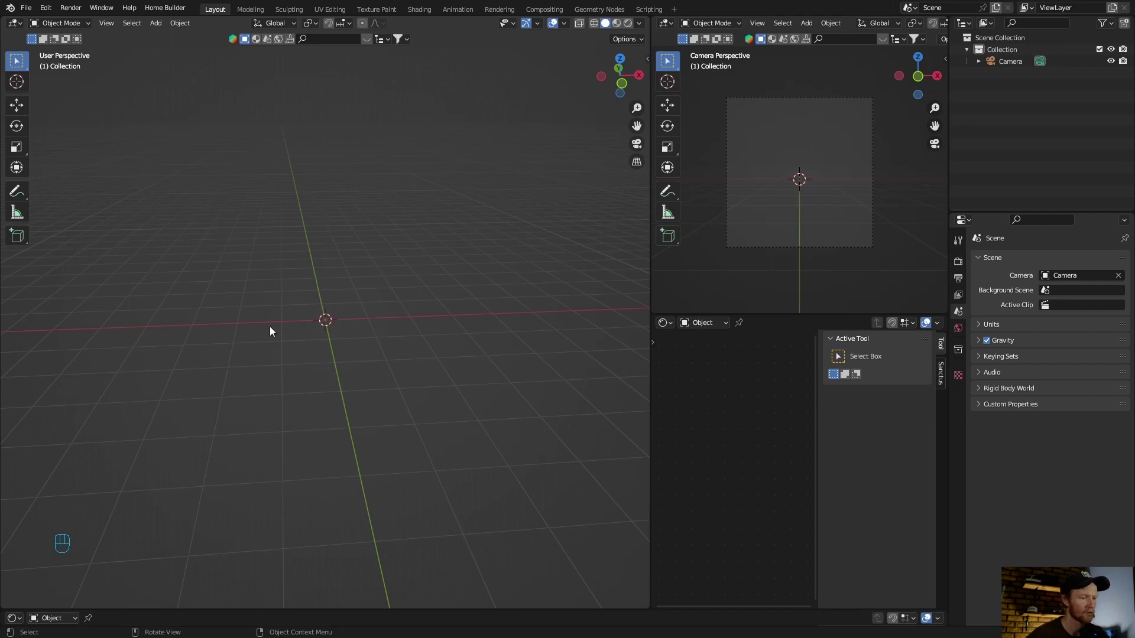
Add a mesh plane and scale it up twice into a large ground surface
{"action": "middle_click_drag", "start_coordinate": [270, 331], "coordinate": [284, 321]}
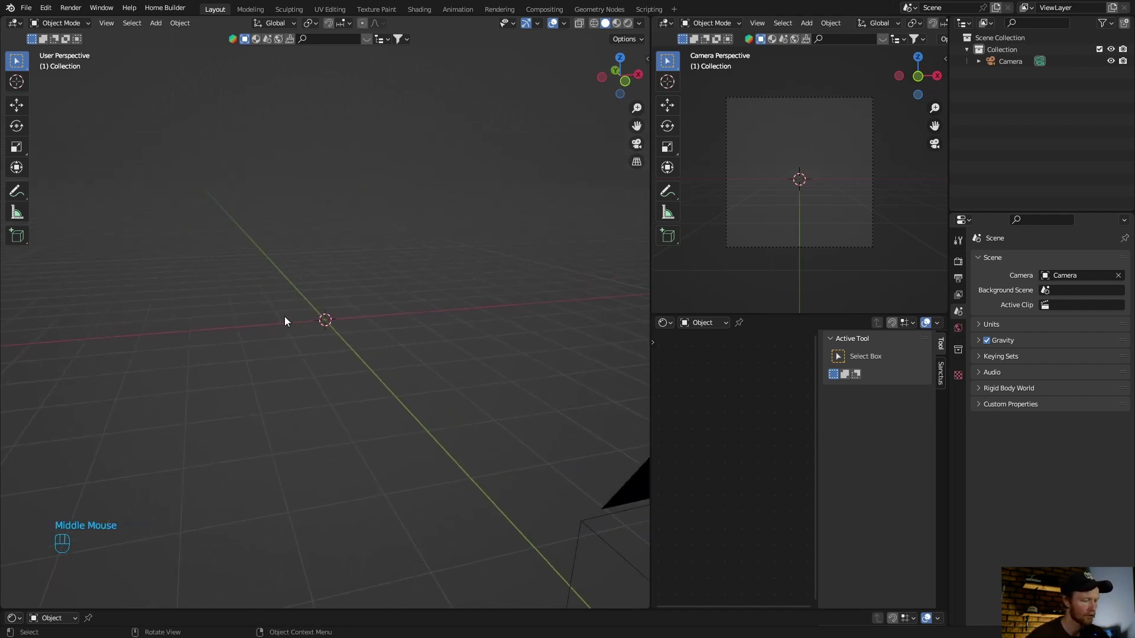
{"action": "key", "text": "shift+a"}
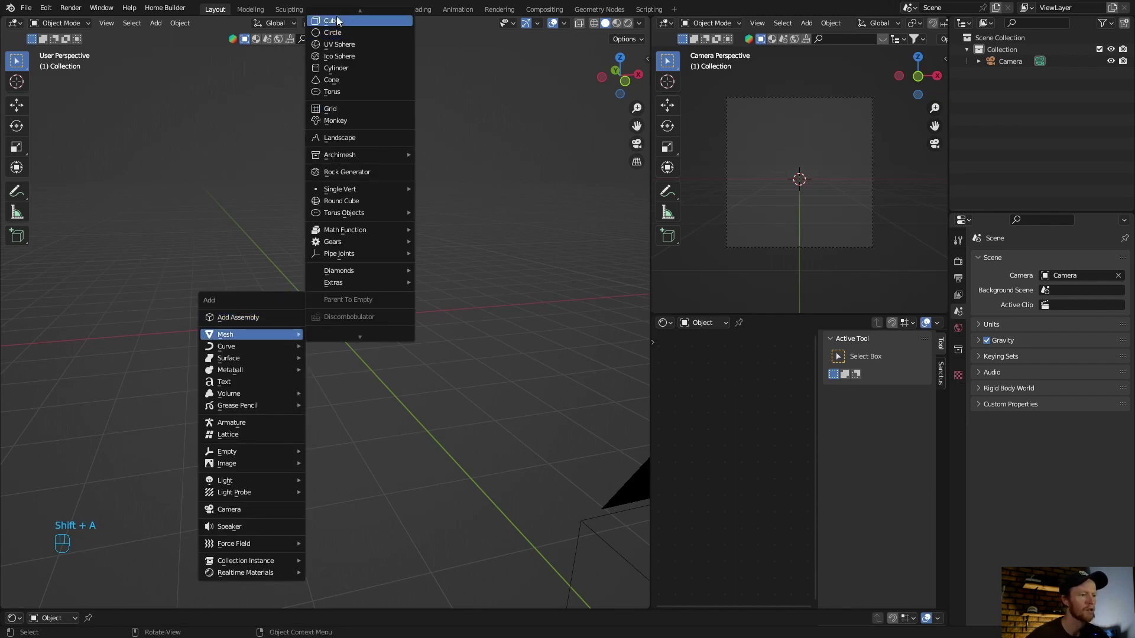
{"action": "left_click", "coordinate": [344, 17]}
{"action": "key", "text": "s"}
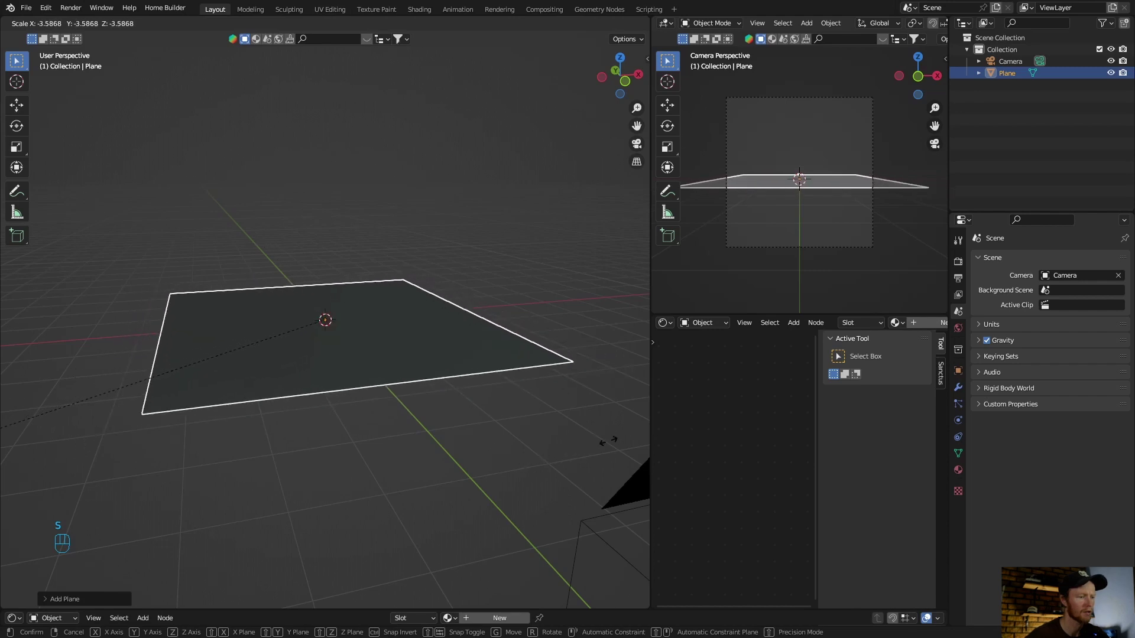
{"action": "left_click", "coordinate": [441, 415]}
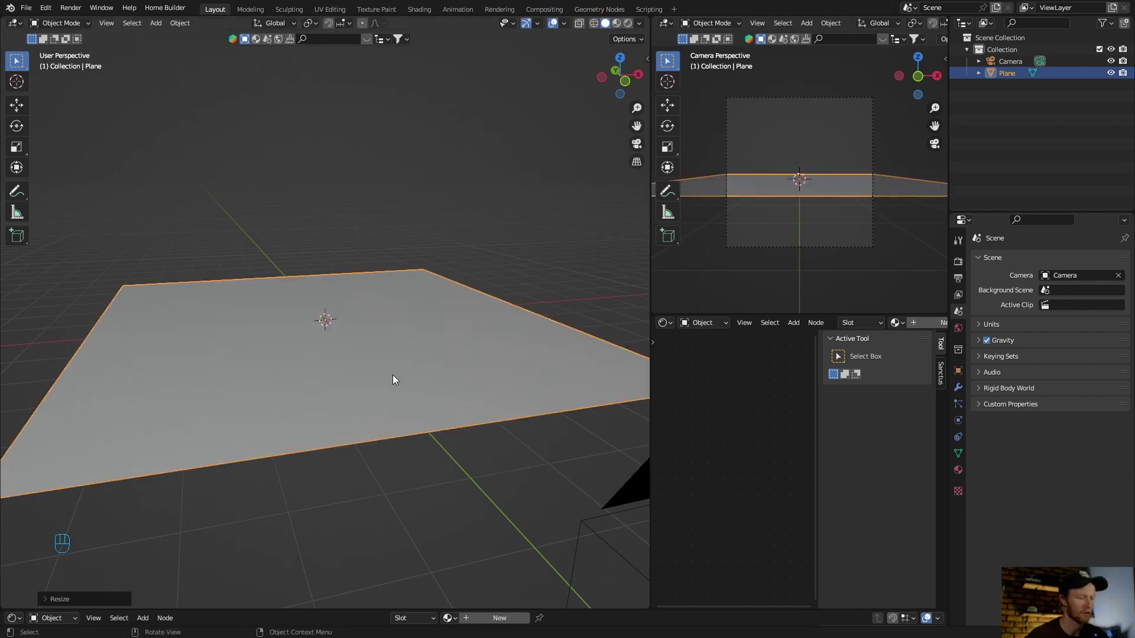
{"action": "key", "text": "s"}
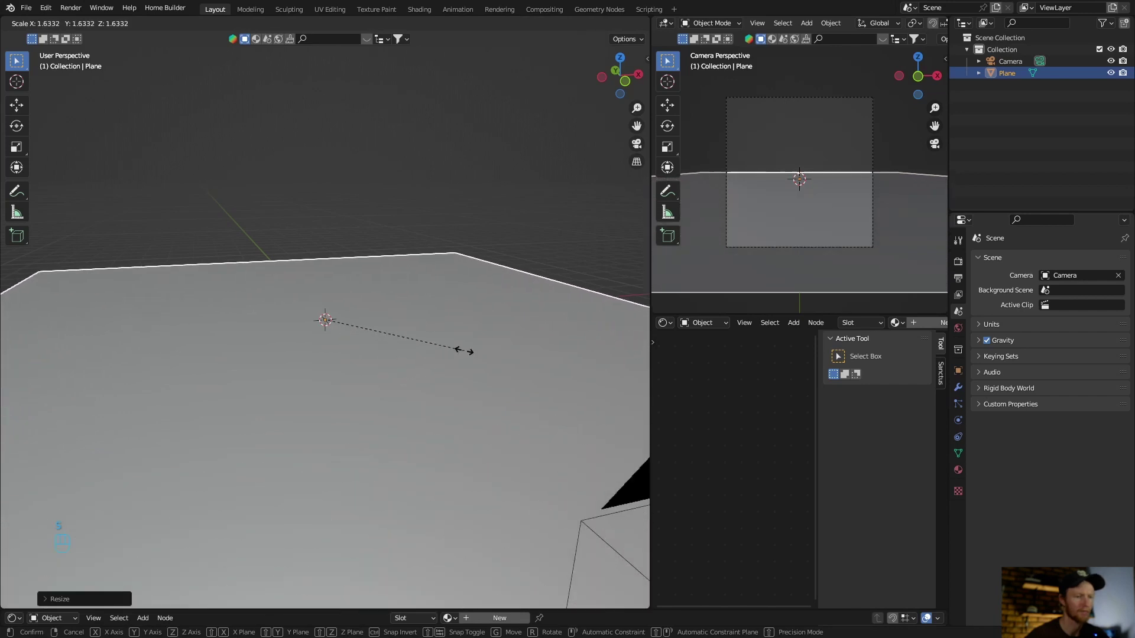
{"action": "left_click", "coordinate": [463, 351]}
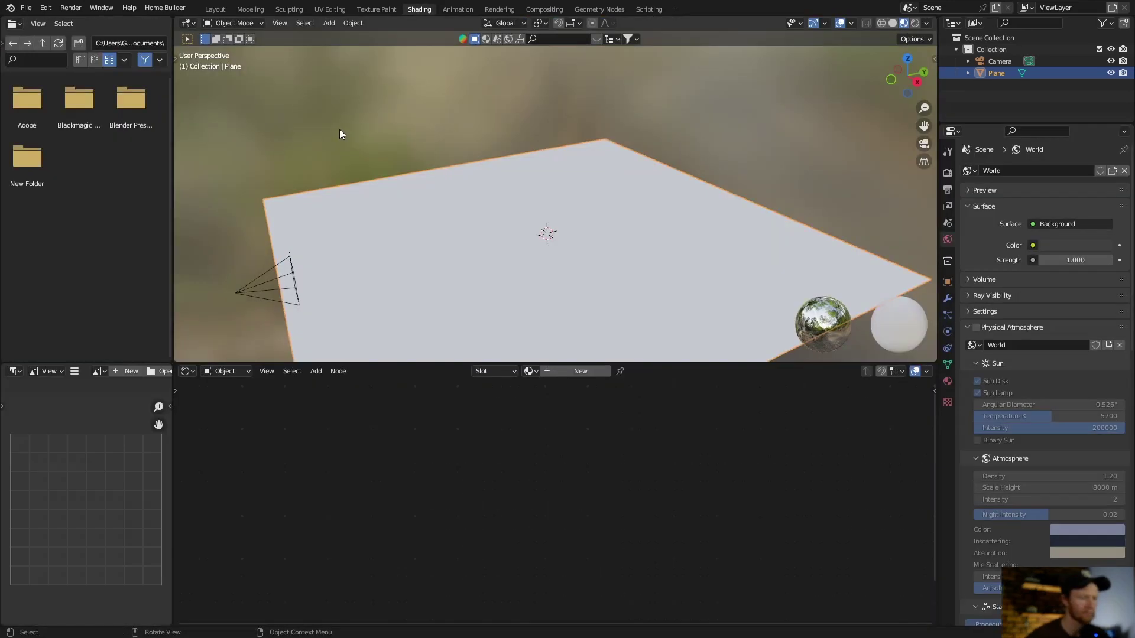
Create a new material for the plane and switch to the camera view
{"action": "left_click", "coordinate": [570, 372]}
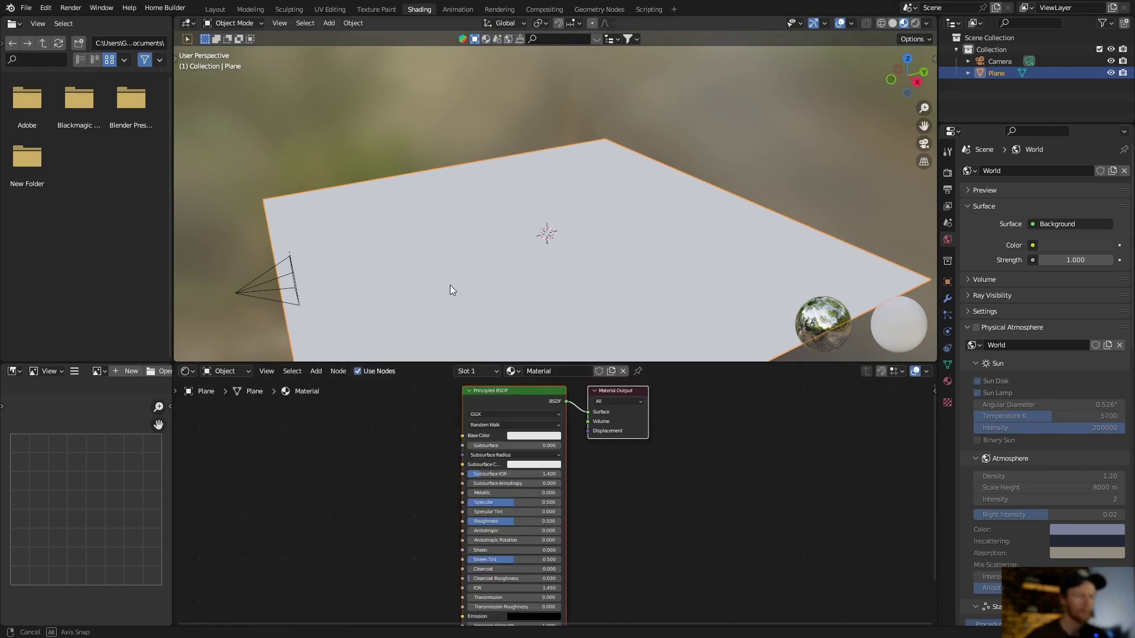
{"action": "middle_click_drag", "start_coordinate": [449, 284], "coordinate": [439, 259]}
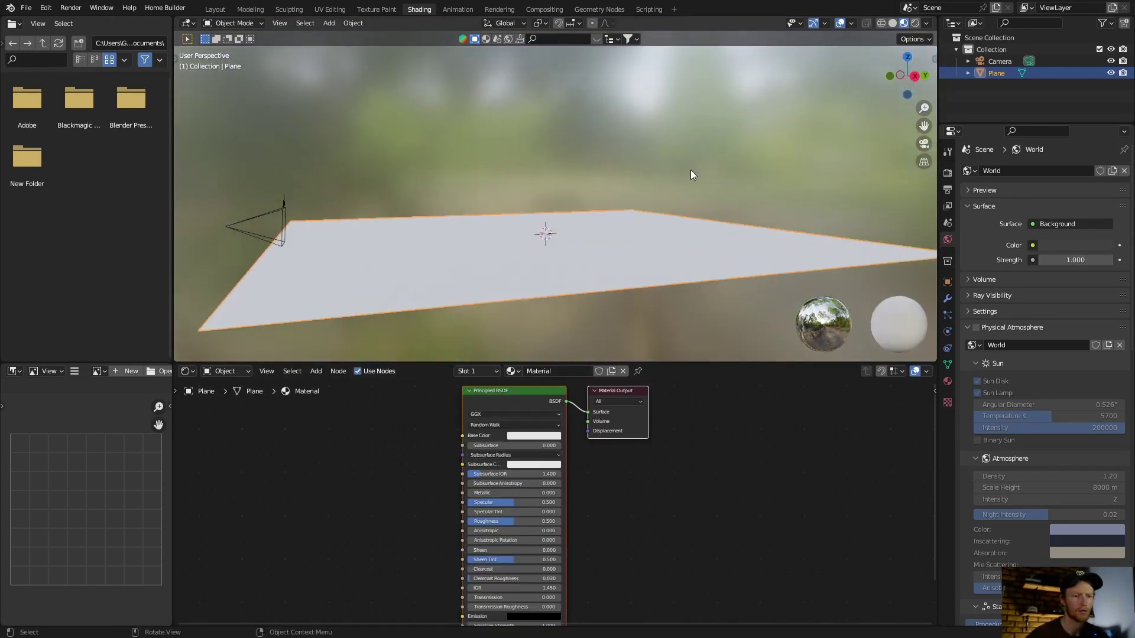
{"action": "left_click", "coordinate": [922, 143]}
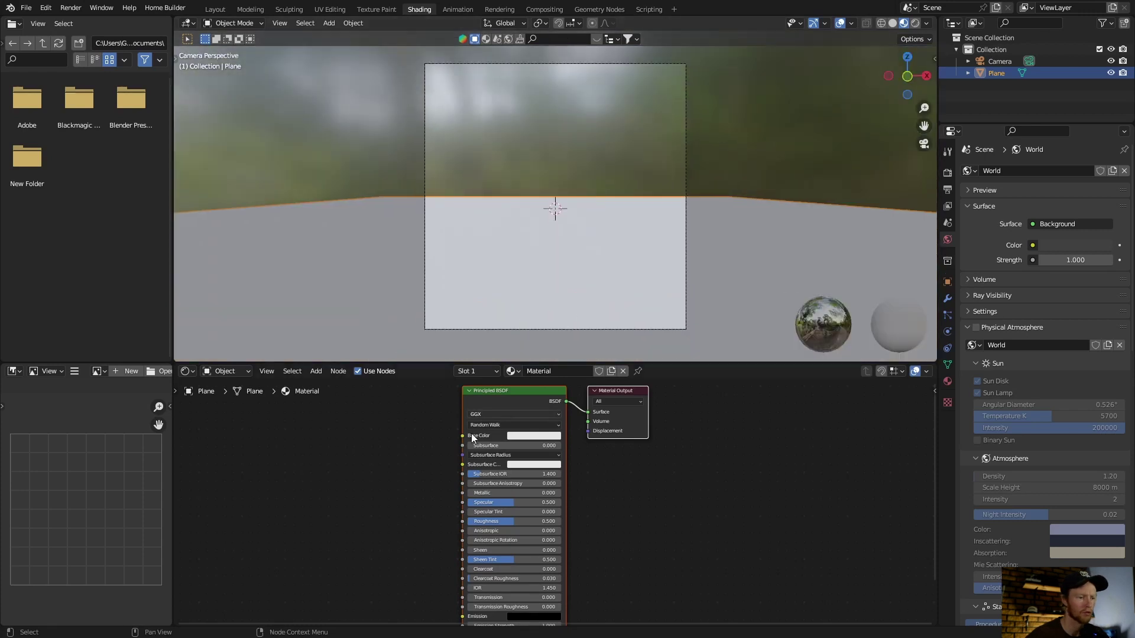
Set the Principled BSDF base colour of the plane's material to near black
{"action": "middle_click_drag", "start_coordinate": [398, 474], "coordinate": [432, 477]}
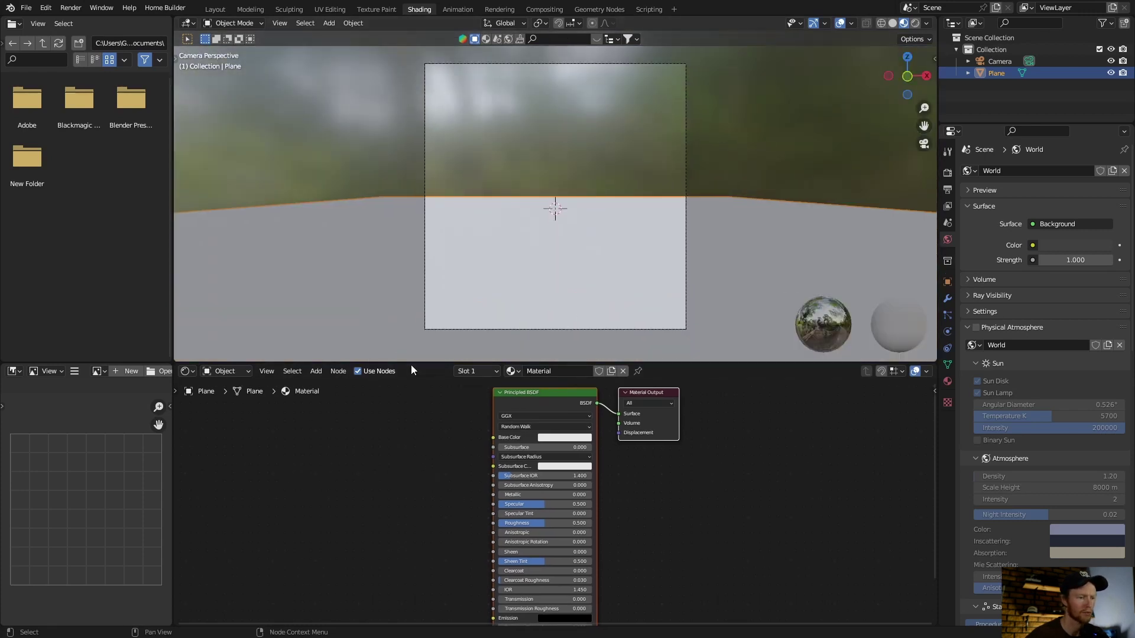
{"action": "left_click_drag", "start_coordinate": [410, 364], "coordinate": [411, 332]}
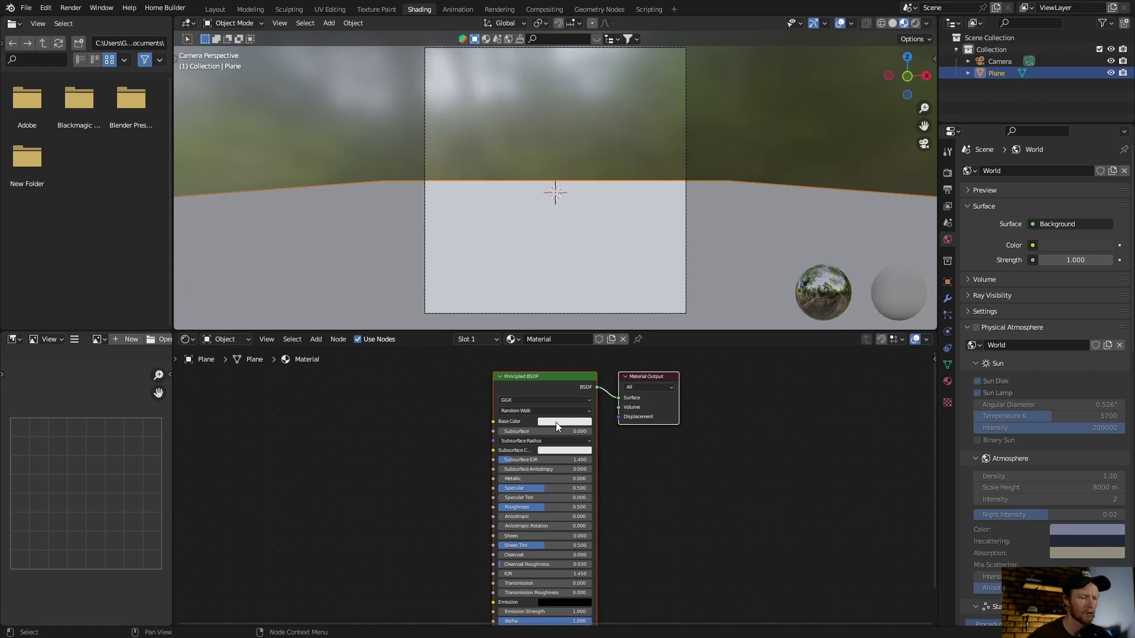
{"action": "left_click", "coordinate": [556, 423]}
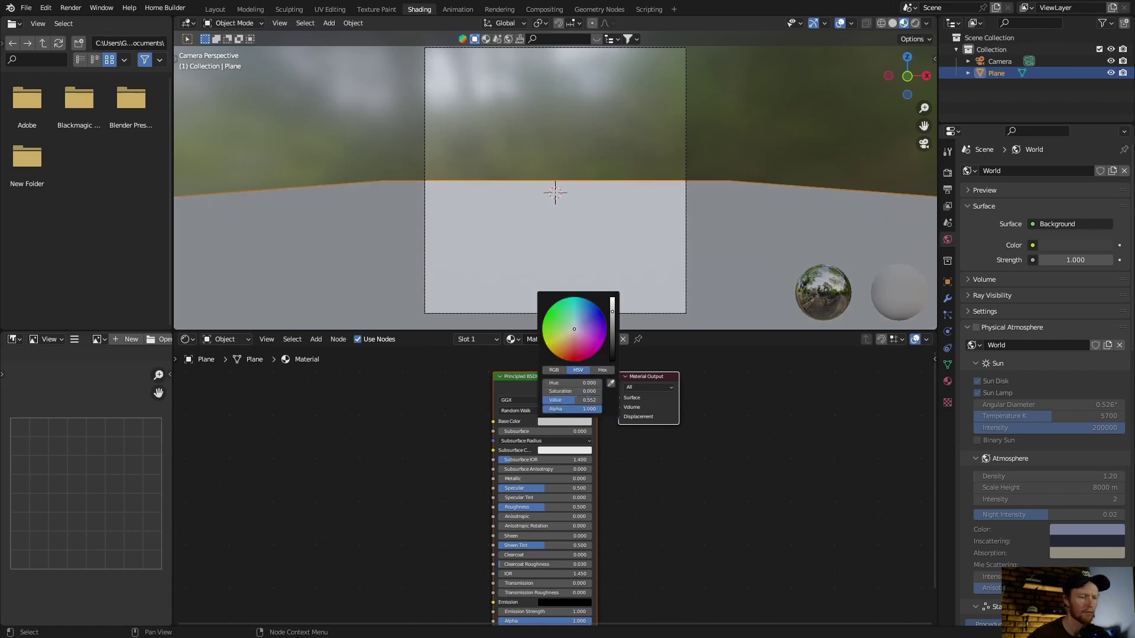
{"action": "left_click_drag", "start_coordinate": [612, 311], "coordinate": [611, 353]}
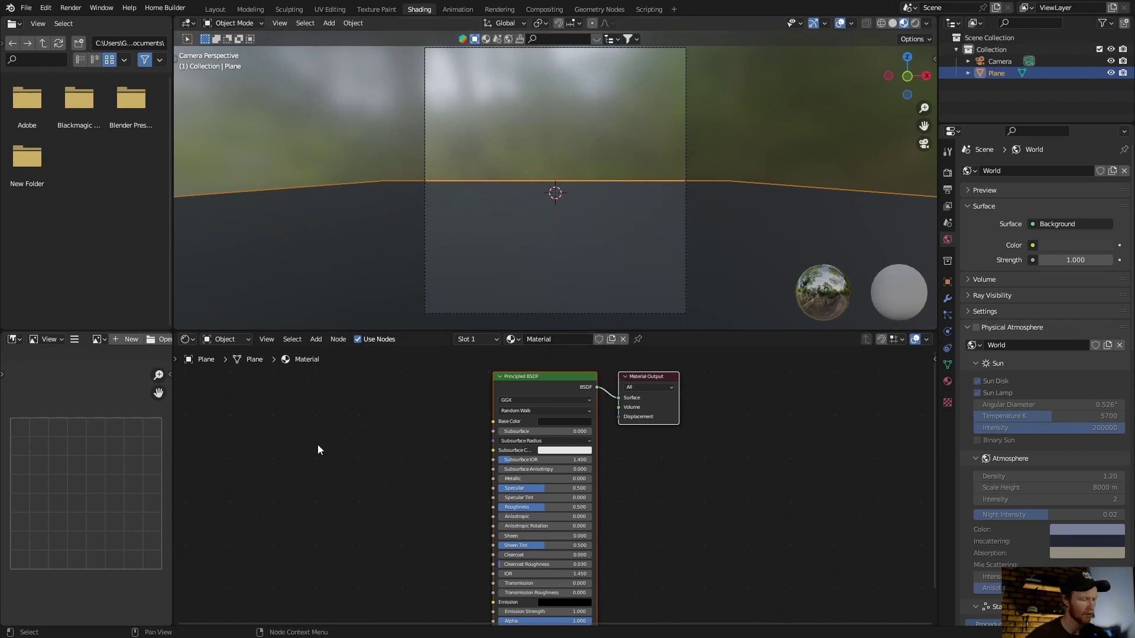
Add a Noise Texture node and connect its Fac to the Principled BSDF Roughness
{"action": "key", "text": "shift+a"}
{"action": "type", "text": "n"}
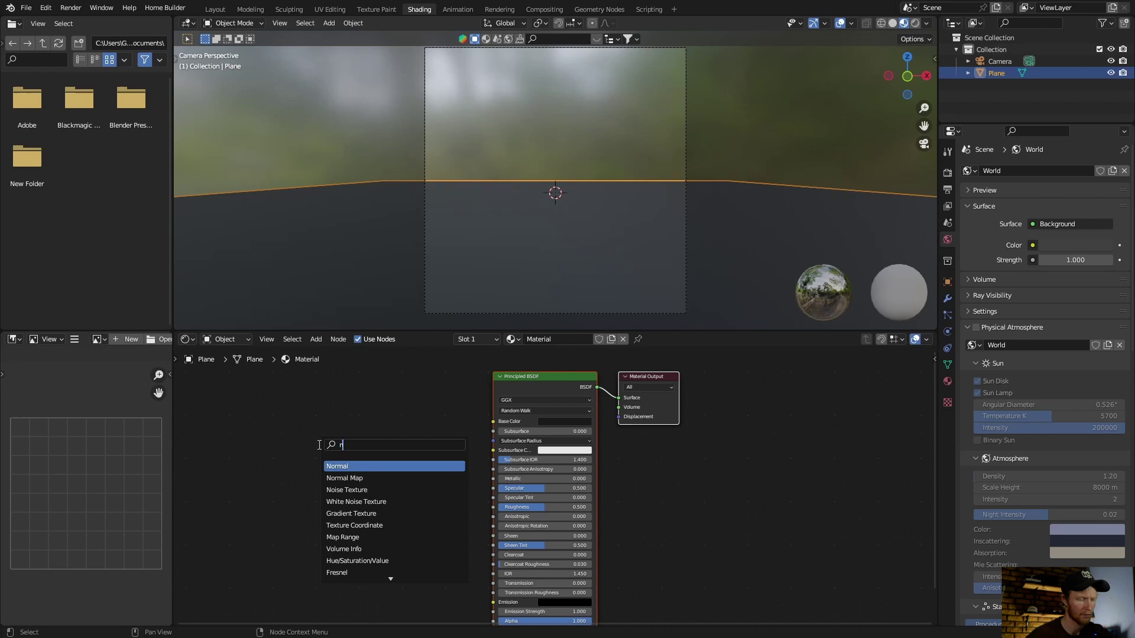
{"action": "type", "text": "oi"}
{"action": "key", "text": "Return"}
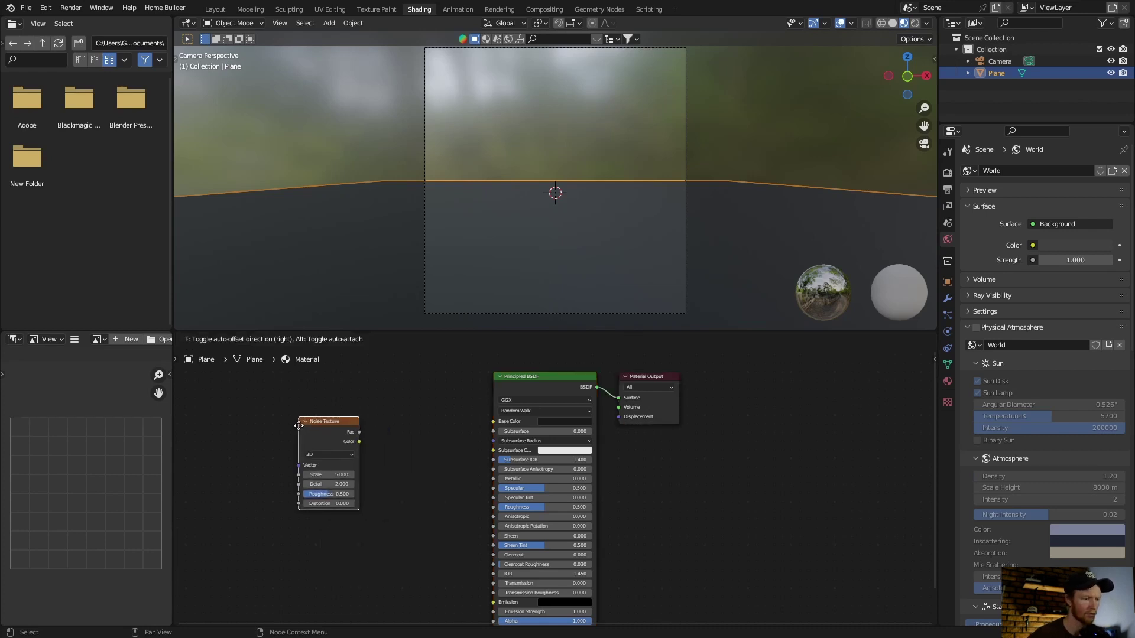
{"action": "left_click", "coordinate": [329, 439]}
{"action": "left_click_drag", "start_coordinate": [316, 434], "coordinate": [491, 507]}
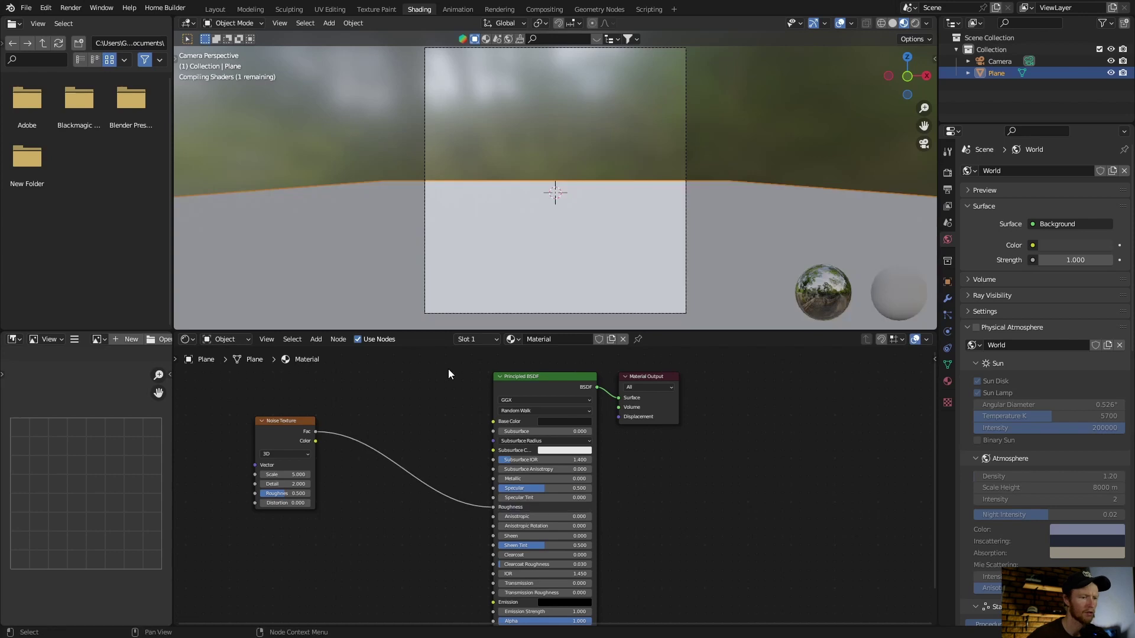
Insert a Color Ramp node into the noise-to-Roughness link
{"action": "key", "text": "shift+a"}
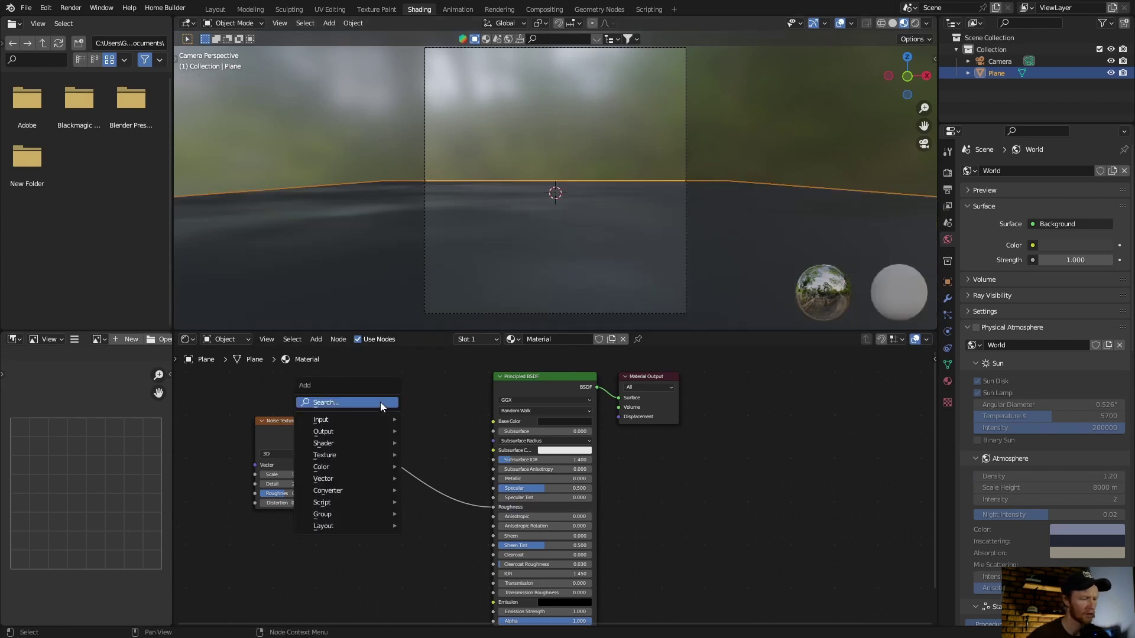
{"action": "type", "text": "col"}
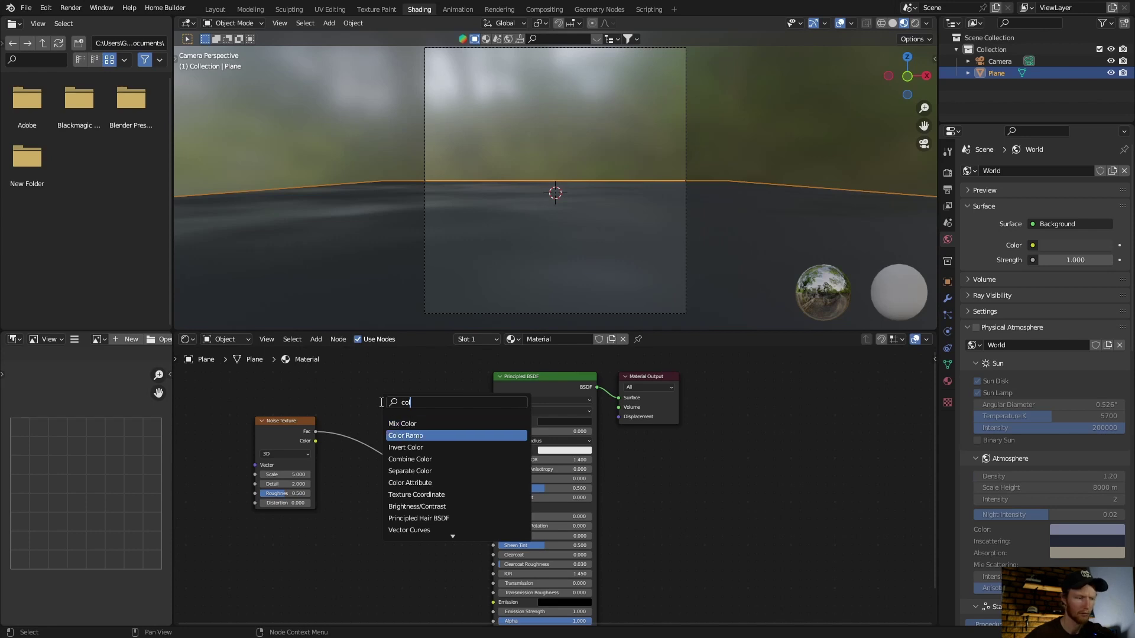
{"action": "left_click", "coordinate": [405, 436]}
{"action": "left_click", "coordinate": [364, 428]}
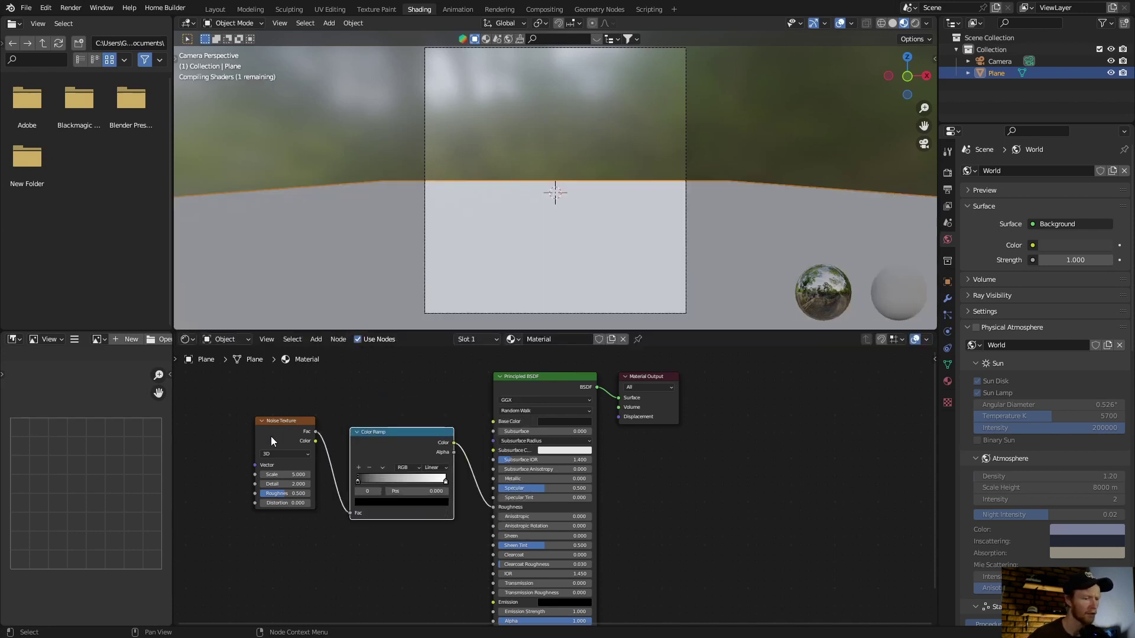
{"action": "middle_click_drag", "start_coordinate": [357, 391], "coordinate": [440, 478]}
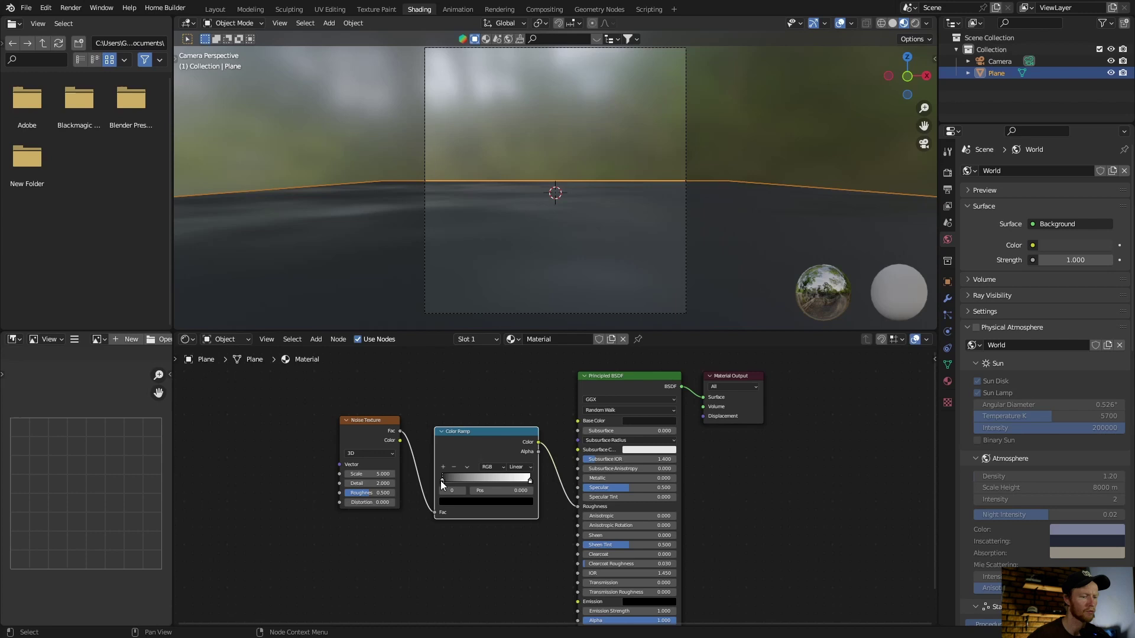
Move the Color Ramp's black stop to 0.45 and its white stop inward
{"action": "left_click_drag", "start_coordinate": [442, 481], "coordinate": [489, 482]}
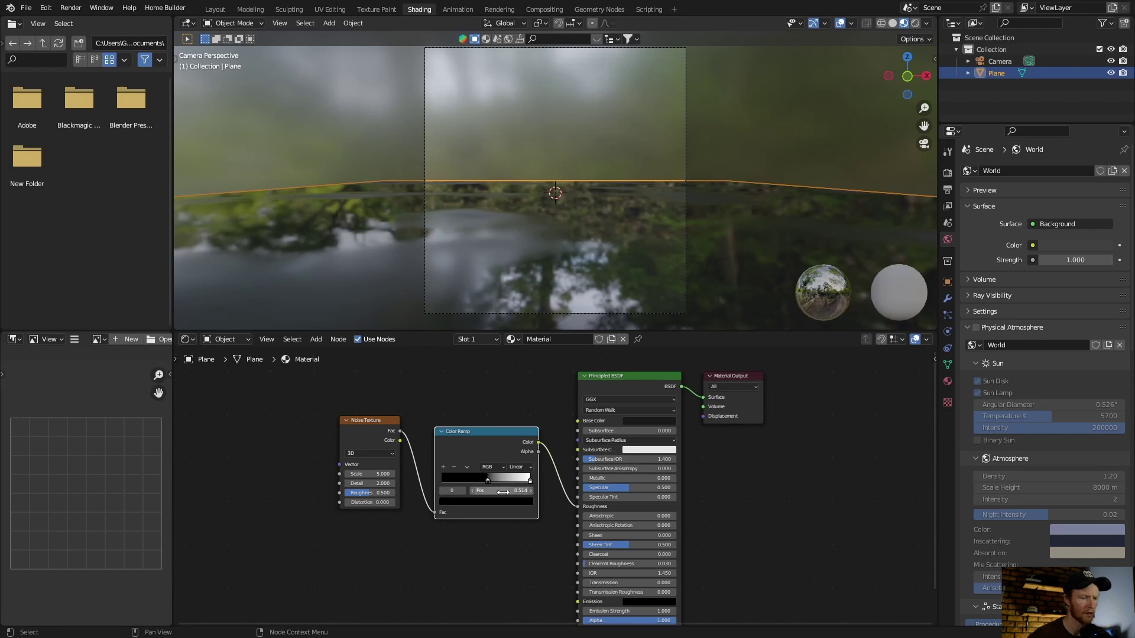
{"action": "left_click", "coordinate": [531, 482]}
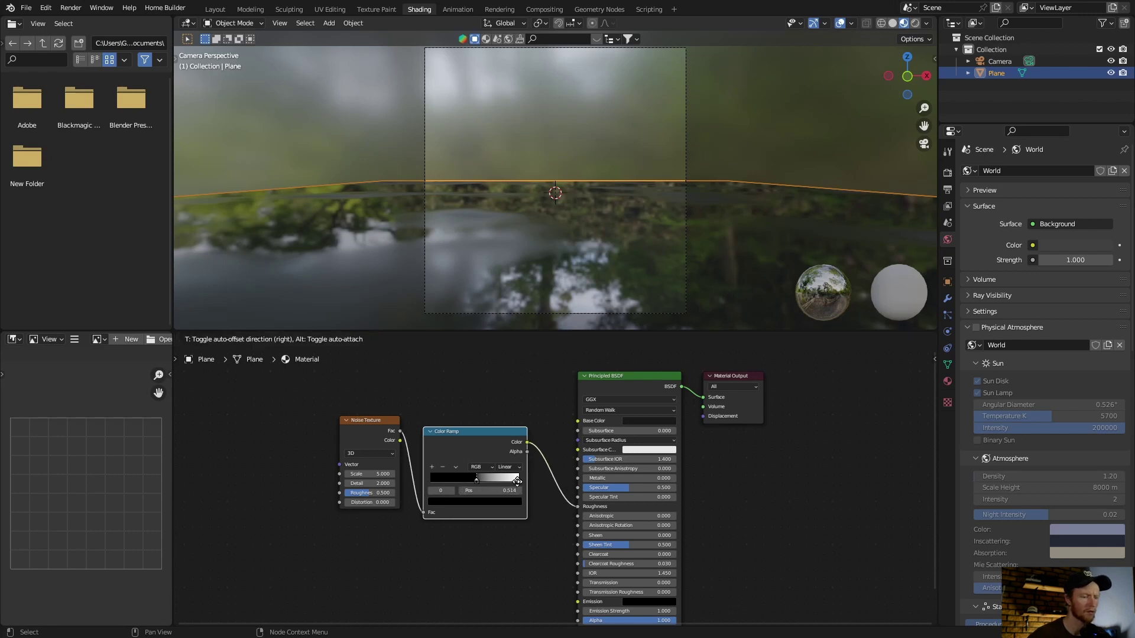
{"action": "left_click_drag", "start_coordinate": [531, 481], "coordinate": [494, 481]}
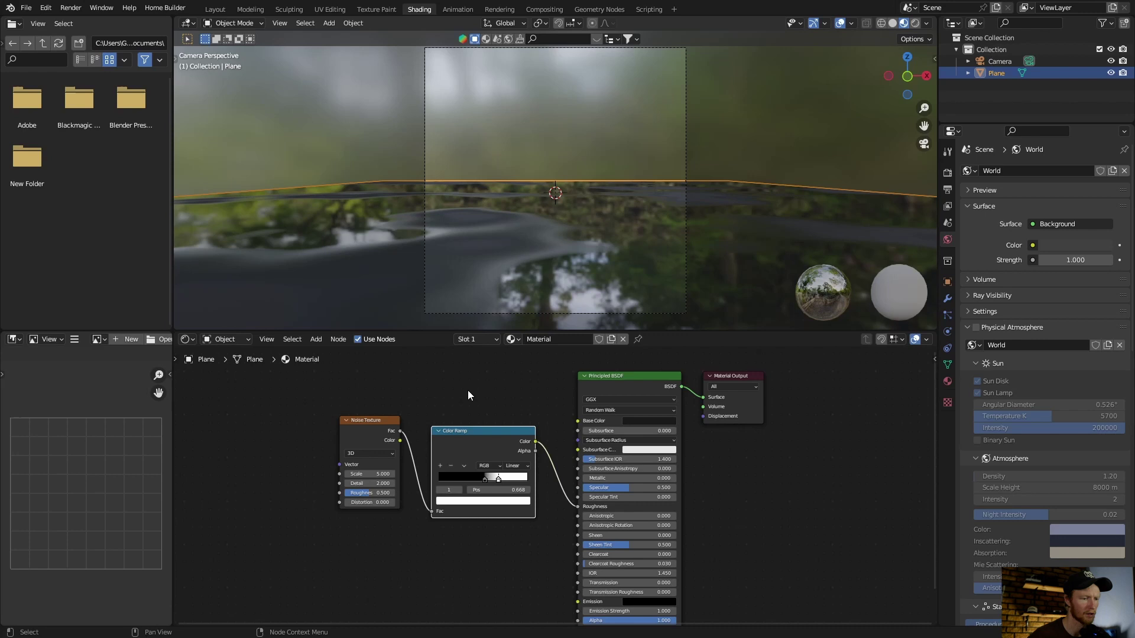
{"action": "middle_click_drag", "start_coordinate": [410, 561], "coordinate": [434, 510]}
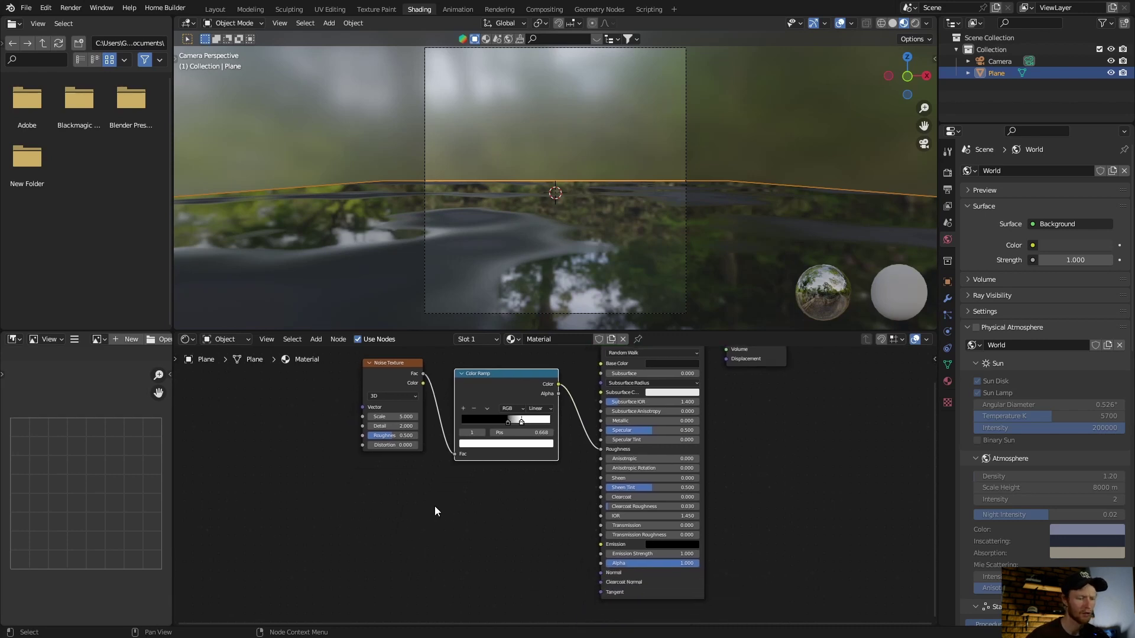
Add a Bump node below the Color Ramp and link its Normal to the shader's Normal
{"action": "key", "text": "shift+a"}
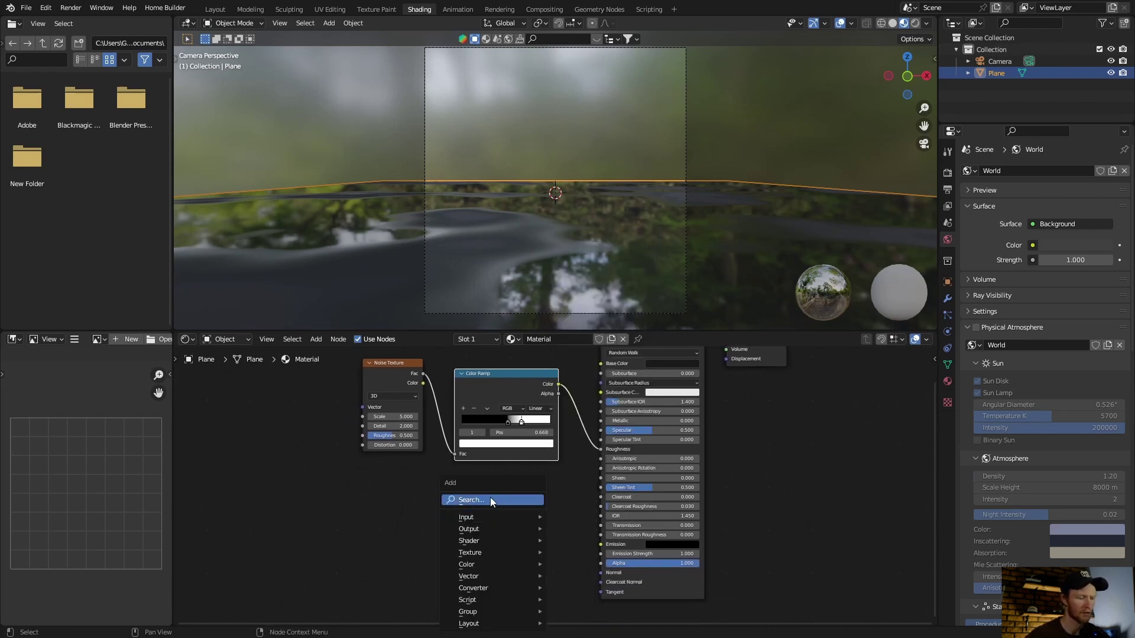
{"action": "left_click", "coordinate": [490, 498]}
{"action": "type", "text": "bump"}
{"action": "key", "text": "Return"}
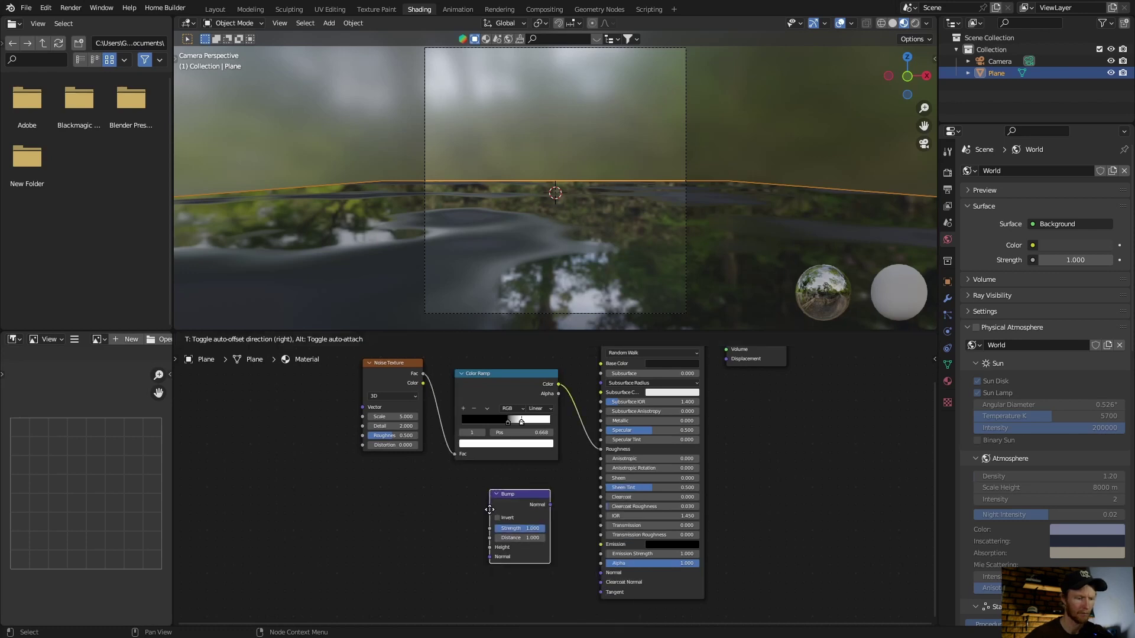
{"action": "left_click", "coordinate": [484, 524]}
{"action": "left_click_drag", "start_coordinate": [541, 529], "coordinate": [552, 535]}
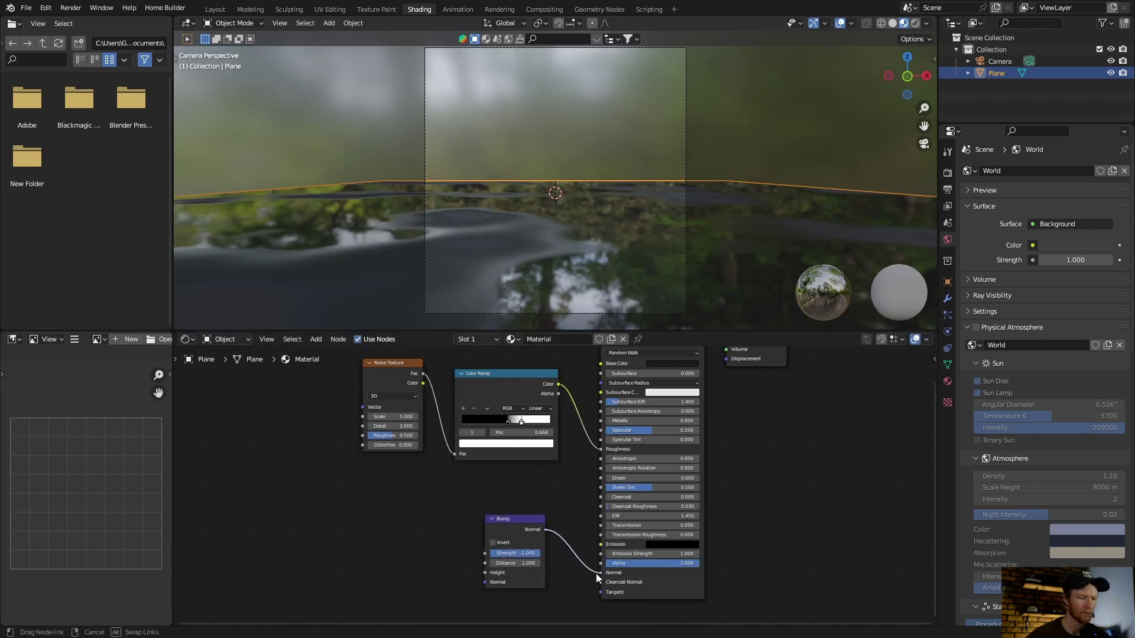
{"action": "left_click_drag", "start_coordinate": [596, 574], "coordinate": [600, 572]}
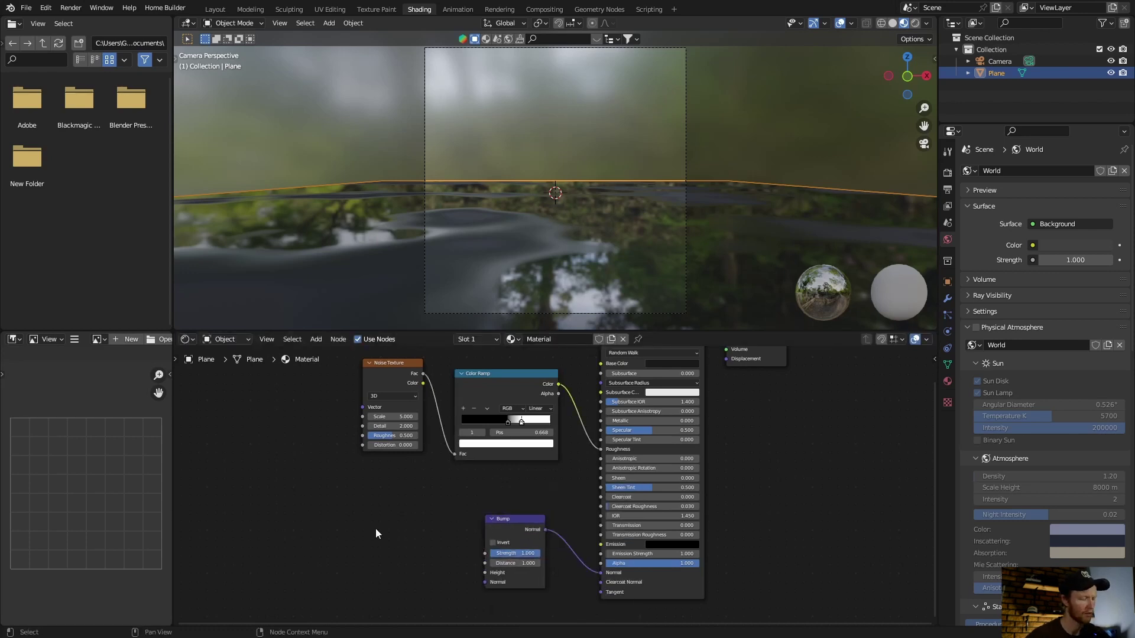
{"action": "key", "text": "shift+a"}
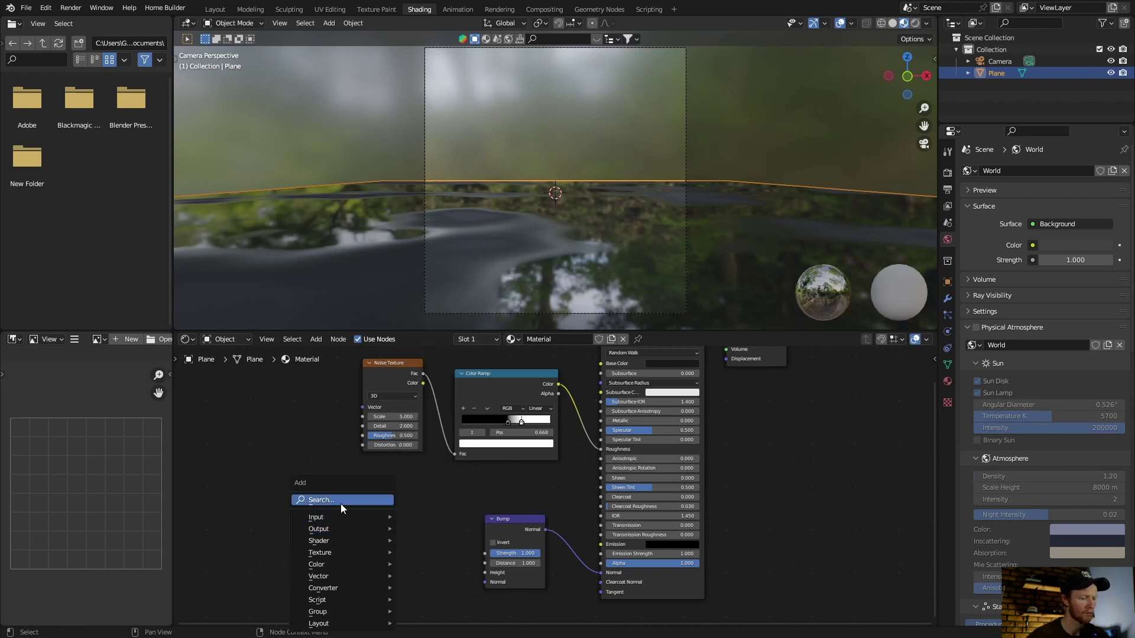
{"action": "type", "text": "colo"}
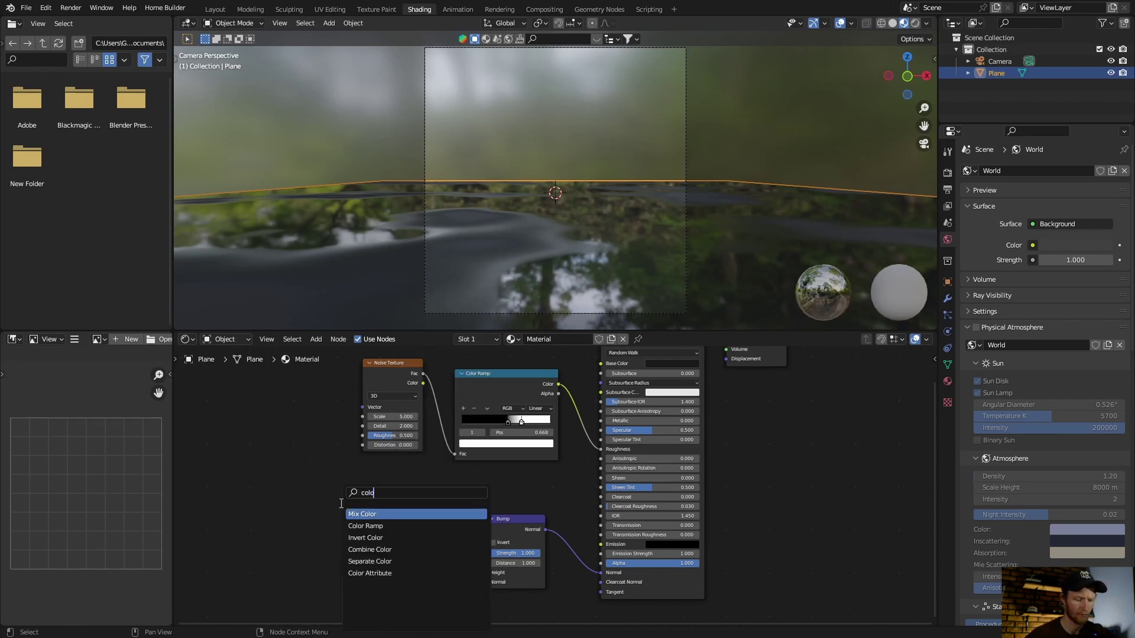
Add a second Color Ramp feeding Bump Height and move the Noise Texture node aside
{"action": "left_click", "coordinate": [360, 525]}
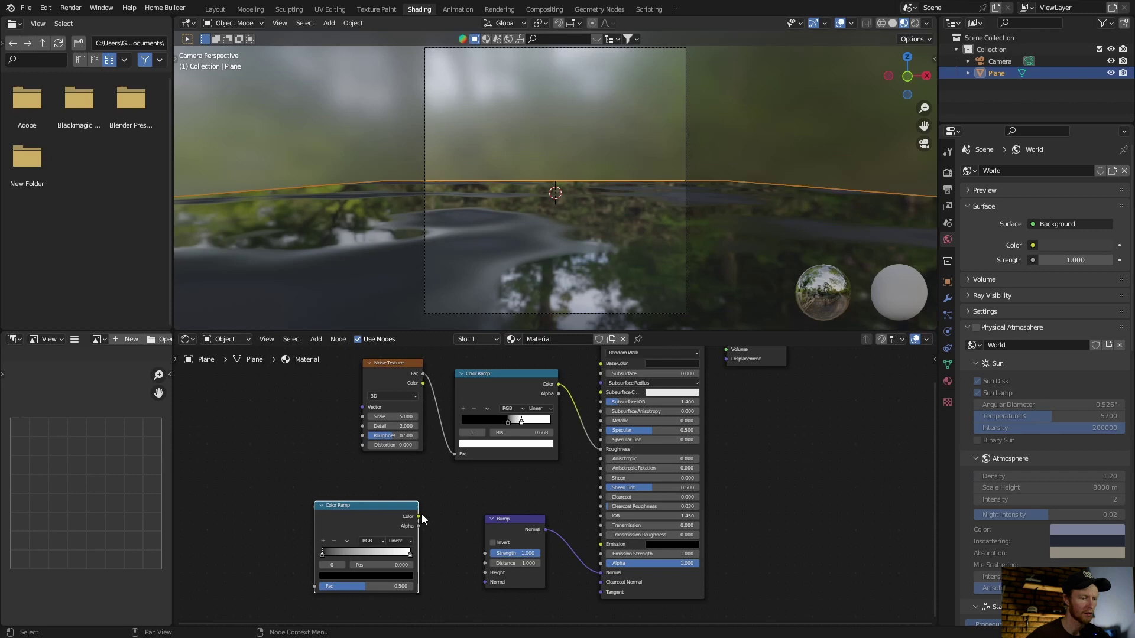
{"action": "left_click_drag", "start_coordinate": [417, 516], "coordinate": [487, 573]}
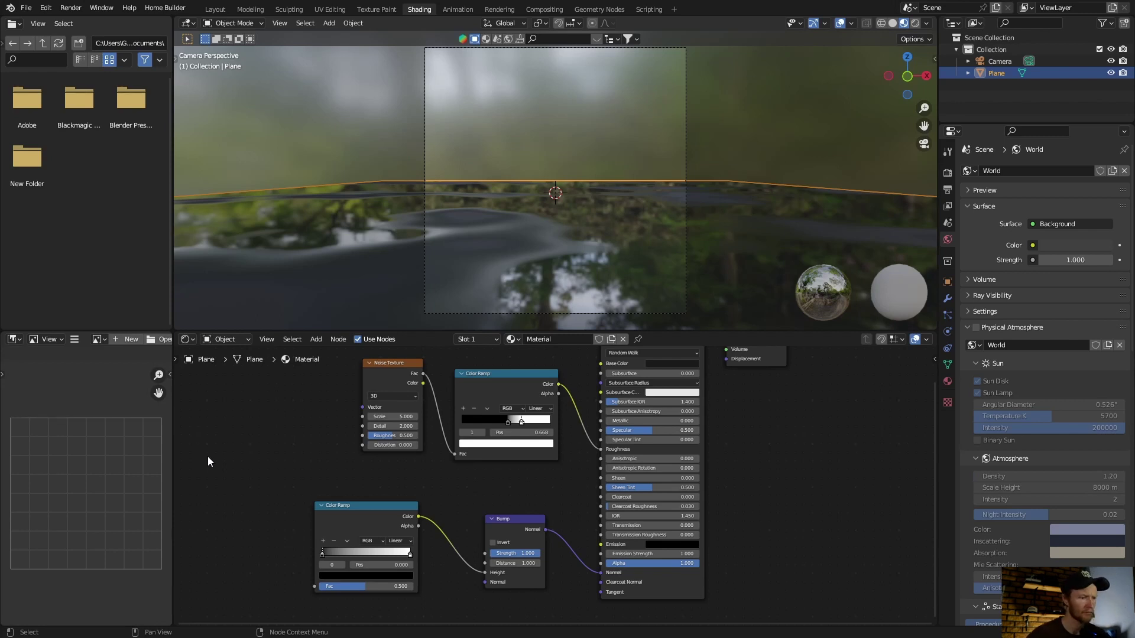
{"action": "mouse_move", "coordinate": [382, 387]}
{"action": "left_mouse_down"}
{"action": "mouse_move", "coordinate": [220, 407]}
{"action": "mouse_move", "coordinate": [313, 586]}
{"action": "left_mouse_up"}
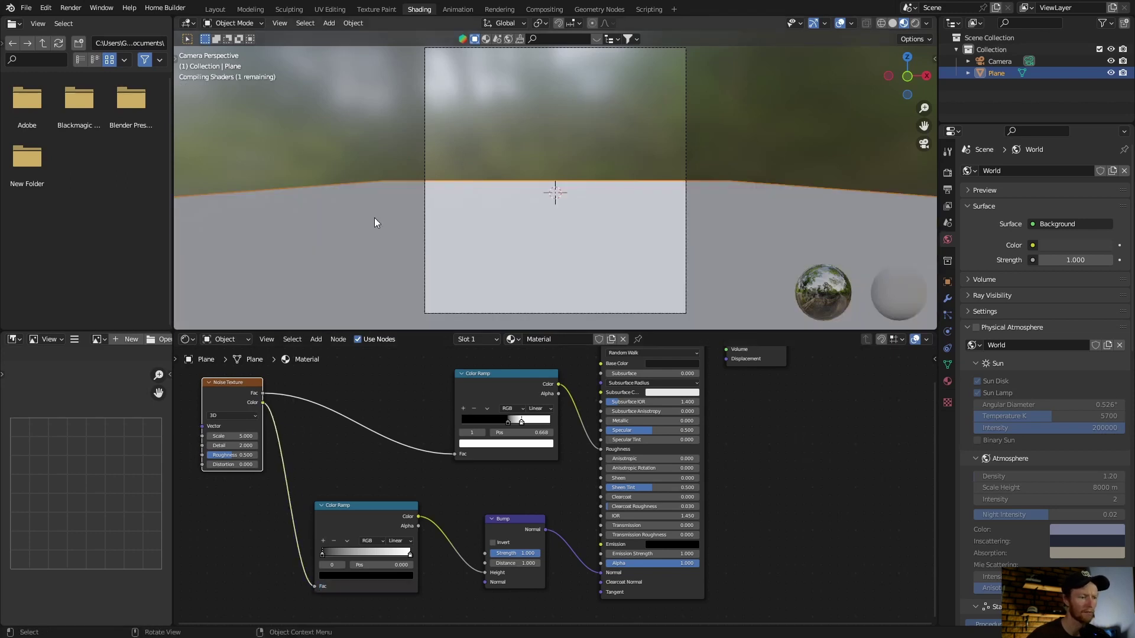
Pull the bump Color Ramp's black and white stops inward, orbiting to inspect the plane
{"action": "mouse_move", "coordinate": [476, 242]}
{"action": "middle_mouse_down"}
{"action": "mouse_move", "coordinate": [412, 261]}
{"action": "mouse_move", "coordinate": [486, 251]}
{"action": "middle_mouse_up"}
{"action": "scroll", "coordinate": [485, 251], "scroll_direction": "down", "scroll_amount": 3}
{"action": "key", "text": "alt+a"}
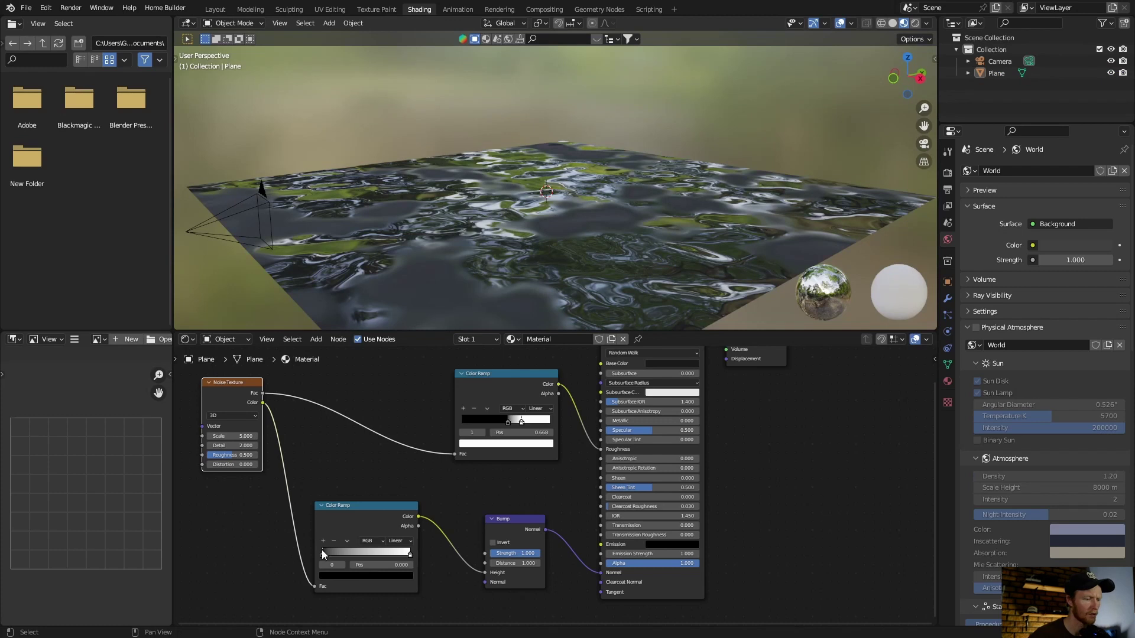
{"action": "left_click_drag", "start_coordinate": [321, 554], "coordinate": [363, 555]}
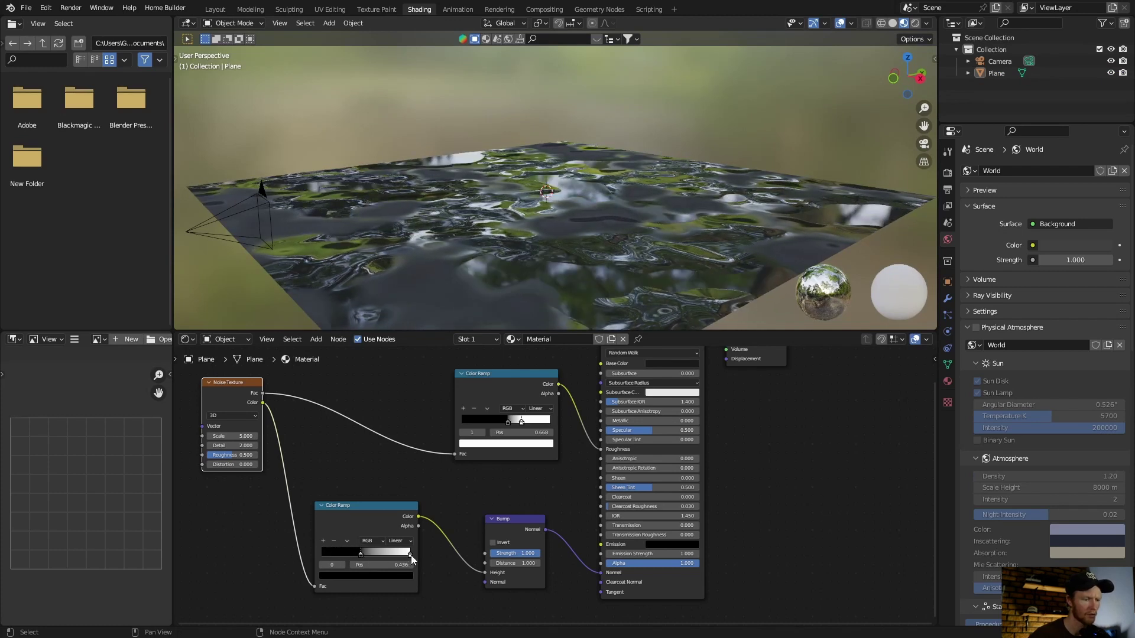
{"action": "left_click_drag", "start_coordinate": [410, 555], "coordinate": [374, 555]}
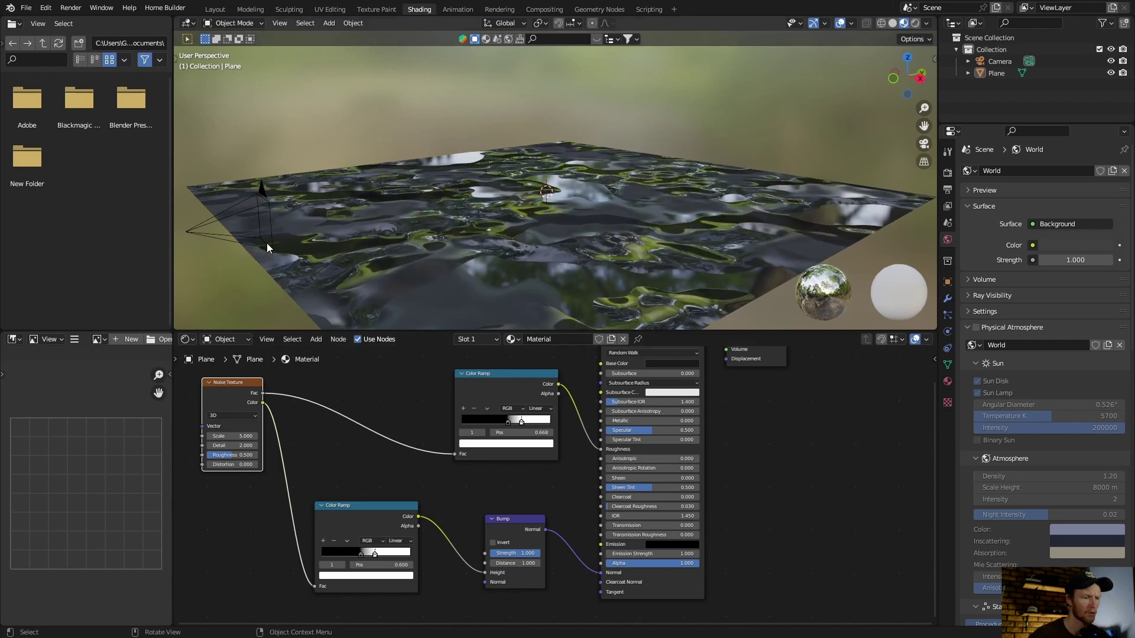
{"action": "middle_click_drag", "start_coordinate": [268, 243], "coordinate": [436, 214]}
Switch the viewport to Rendered and disable Scene World to show the HDRI backdrop
{"action": "left_click", "coordinate": [916, 25]}
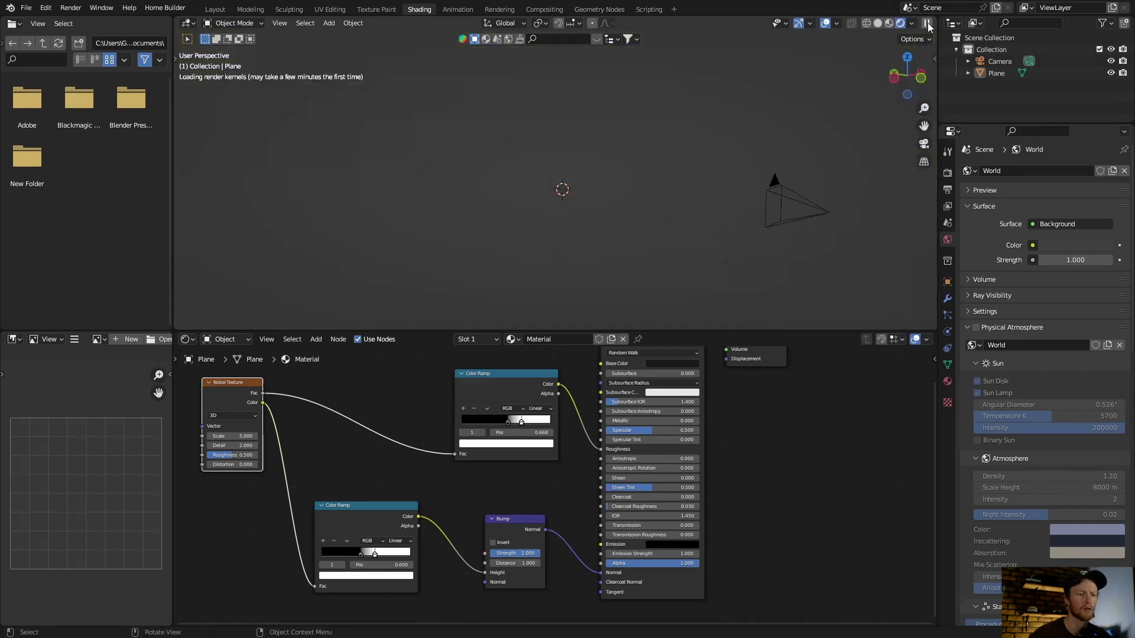
{"action": "left_click", "coordinate": [912, 27]}
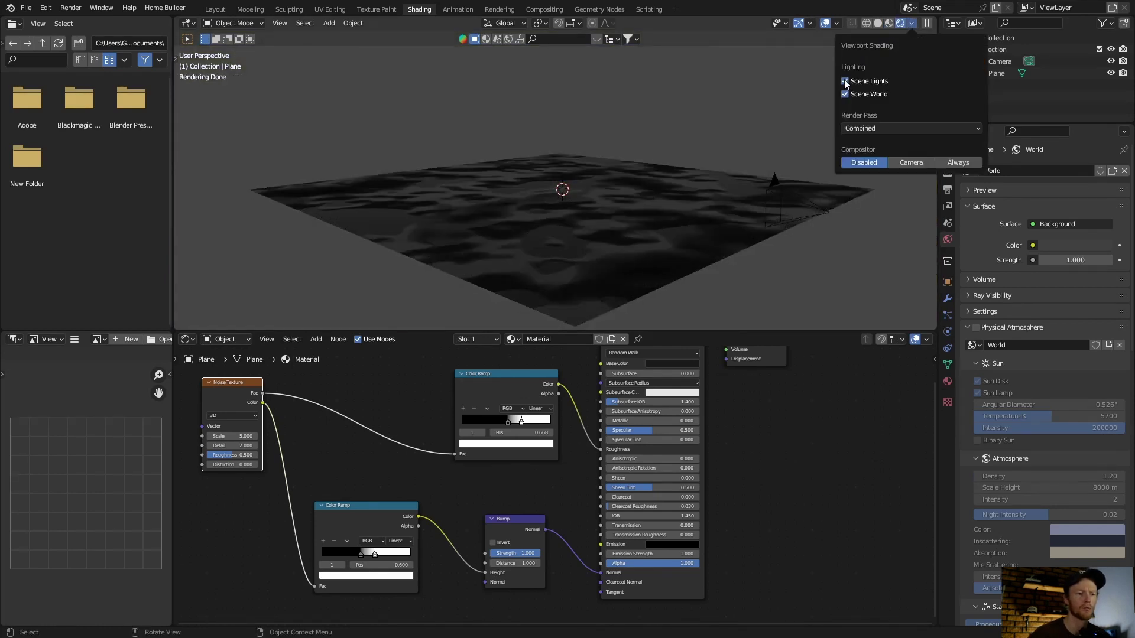
{"action": "left_click", "coordinate": [845, 94]}
{"action": "middle_click_drag", "start_coordinate": [421, 225], "coordinate": [415, 232]}
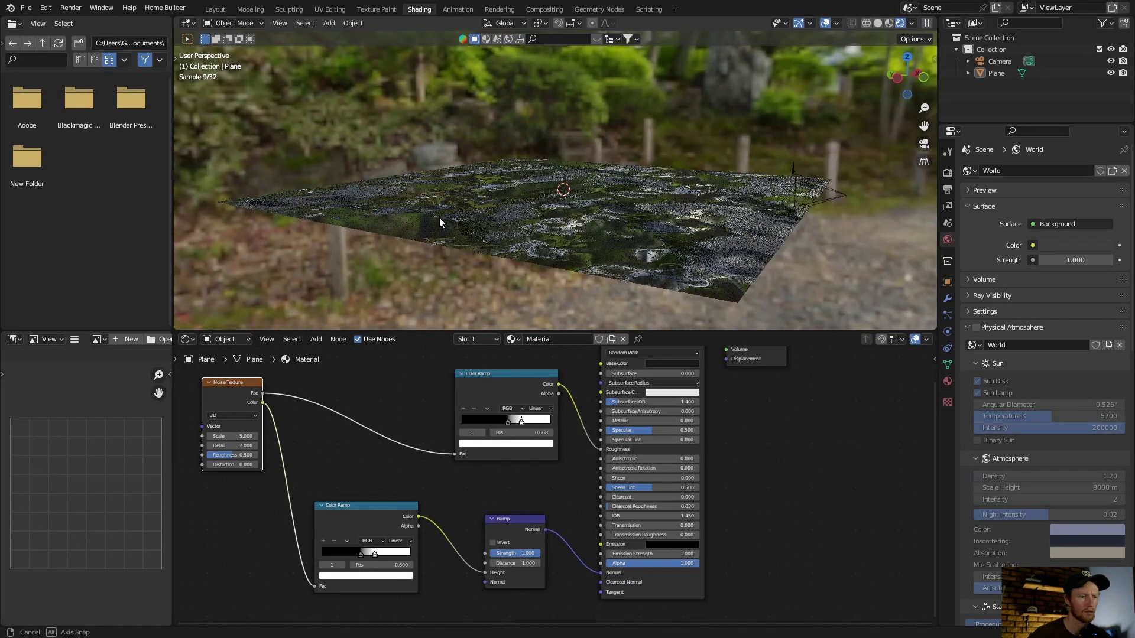
Set the Noise Texture Detail to 16 and orbit around the textured plane
{"action": "left_click", "coordinate": [231, 446]}
{"action": "key", "text": "BackSpace"}
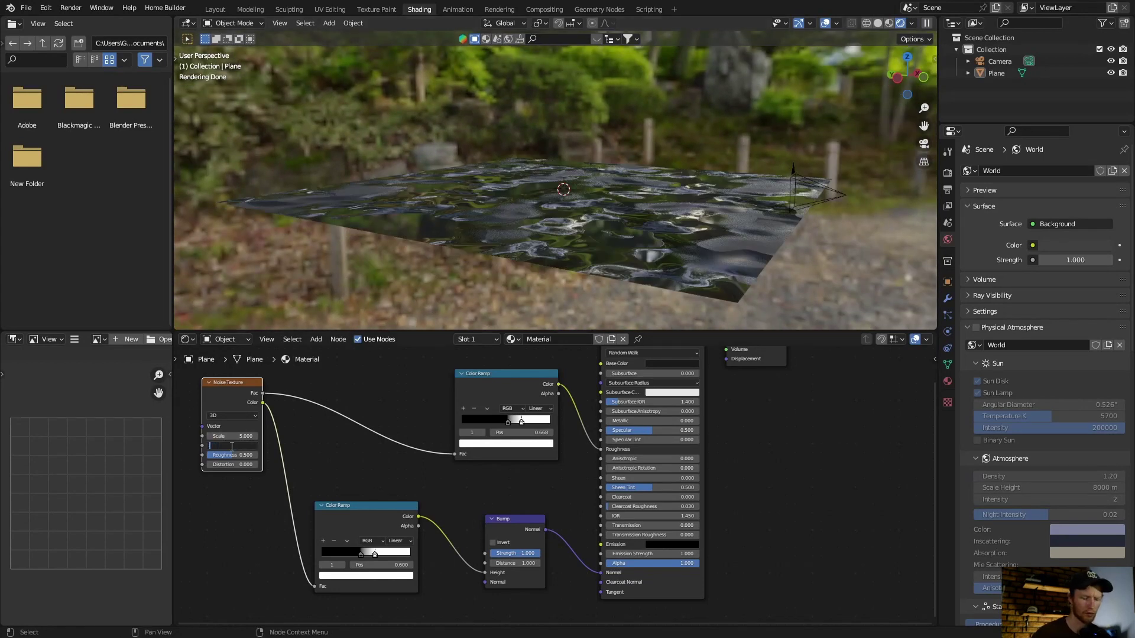
{"action": "type", "text": "108"}
{"action": "key", "text": "Return"}
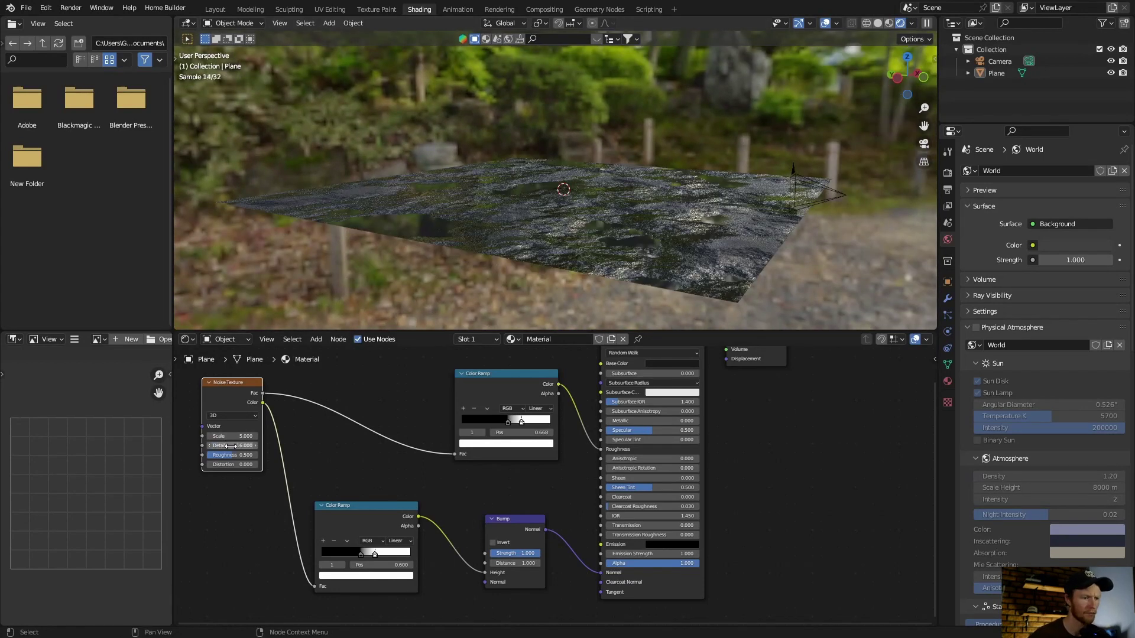
{"action": "middle_click_drag", "start_coordinate": [461, 242], "coordinate": [462, 248]}
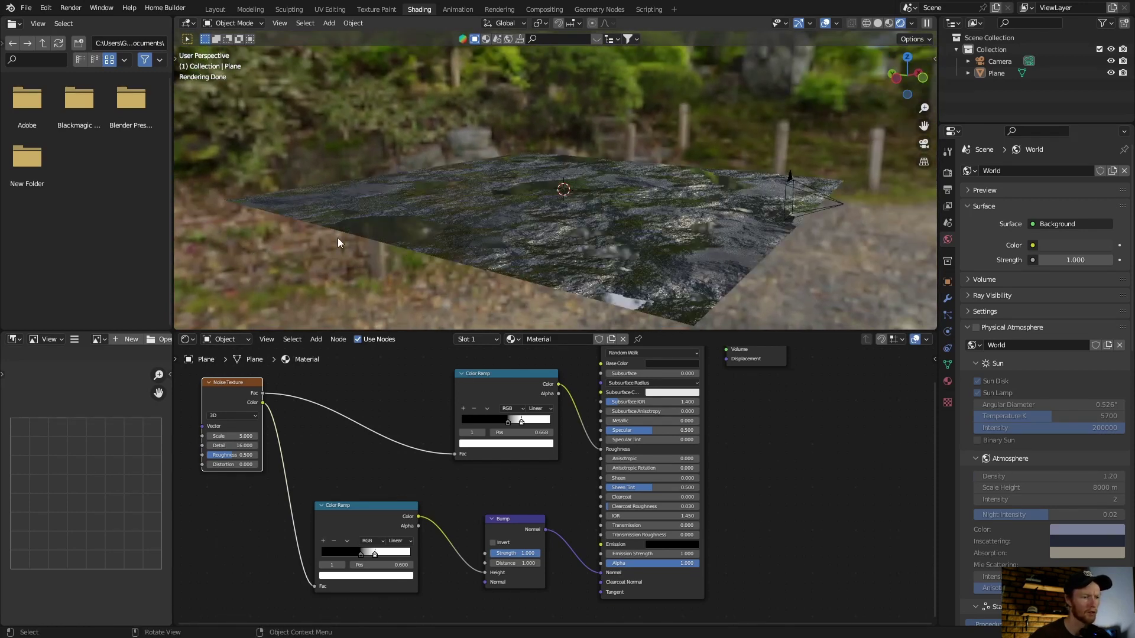
{"action": "middle_click_drag", "start_coordinate": [338, 238], "coordinate": [314, 249]}
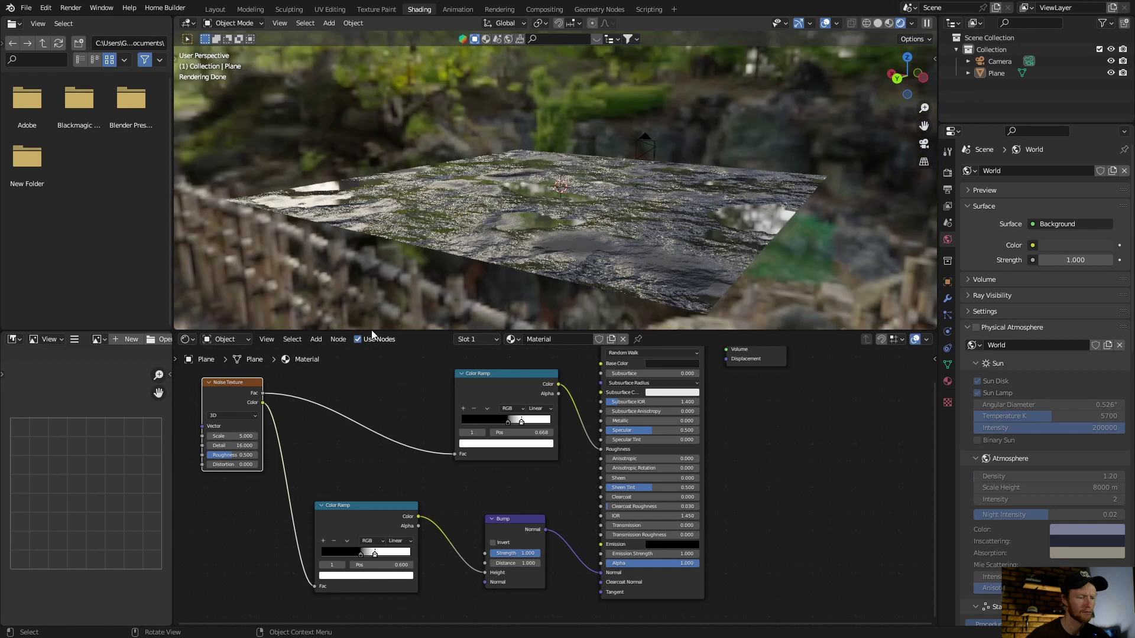
In the Layout workspace, set the World Color to an Environment Texture
{"action": "left_click", "coordinate": [214, 8]}
{"action": "left_click", "coordinate": [957, 328]}
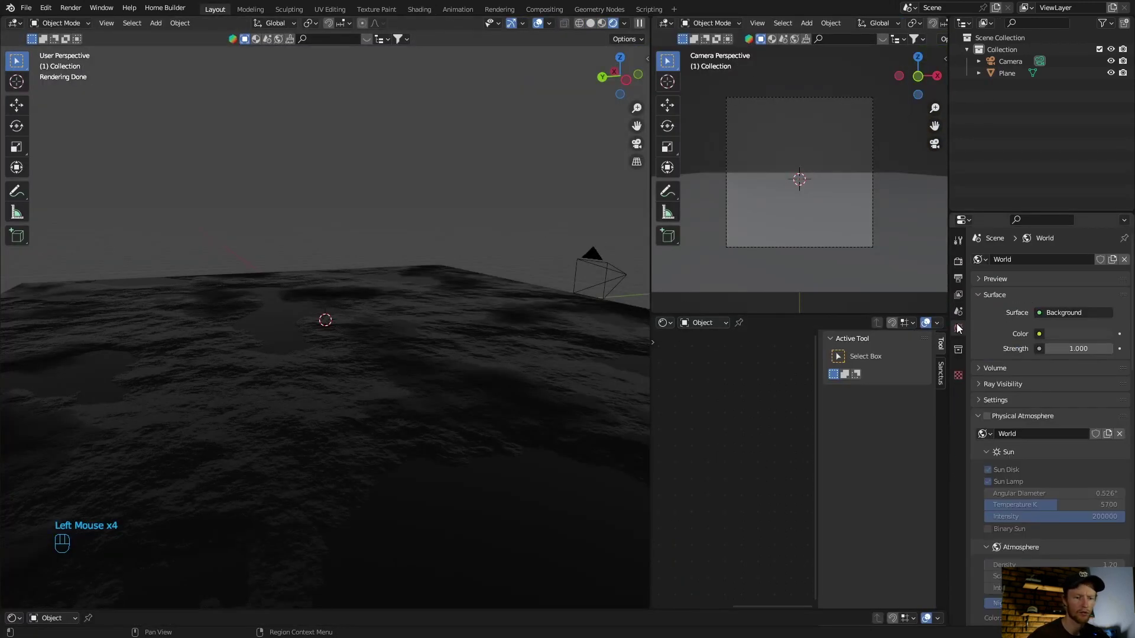
{"action": "left_click", "coordinate": [1038, 334]}
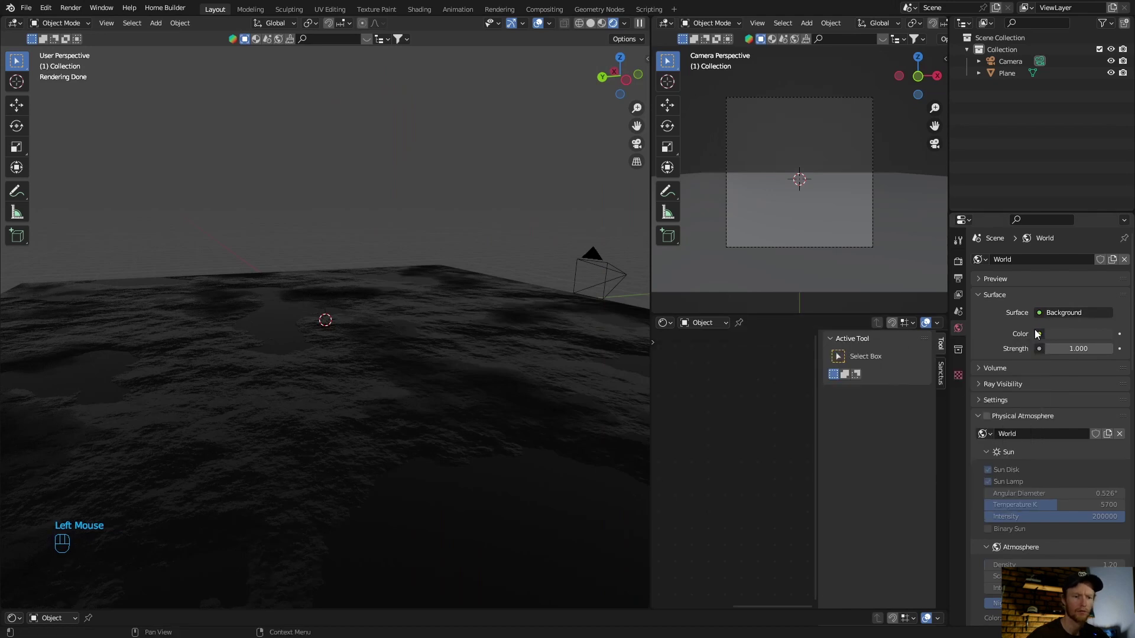
{"action": "left_click", "coordinate": [1038, 333]}
{"action": "left_click", "coordinate": [791, 386]}
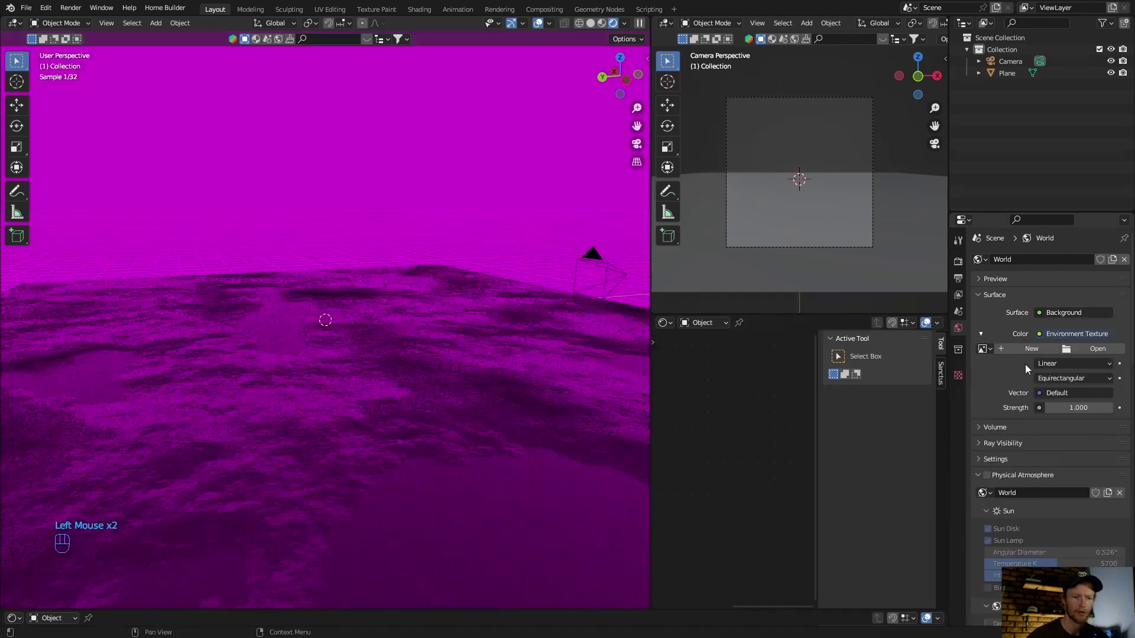
Load the Above Cloud HDRI image into the environment texture and reselect the plane
{"action": "left_click", "coordinate": [1086, 348]}
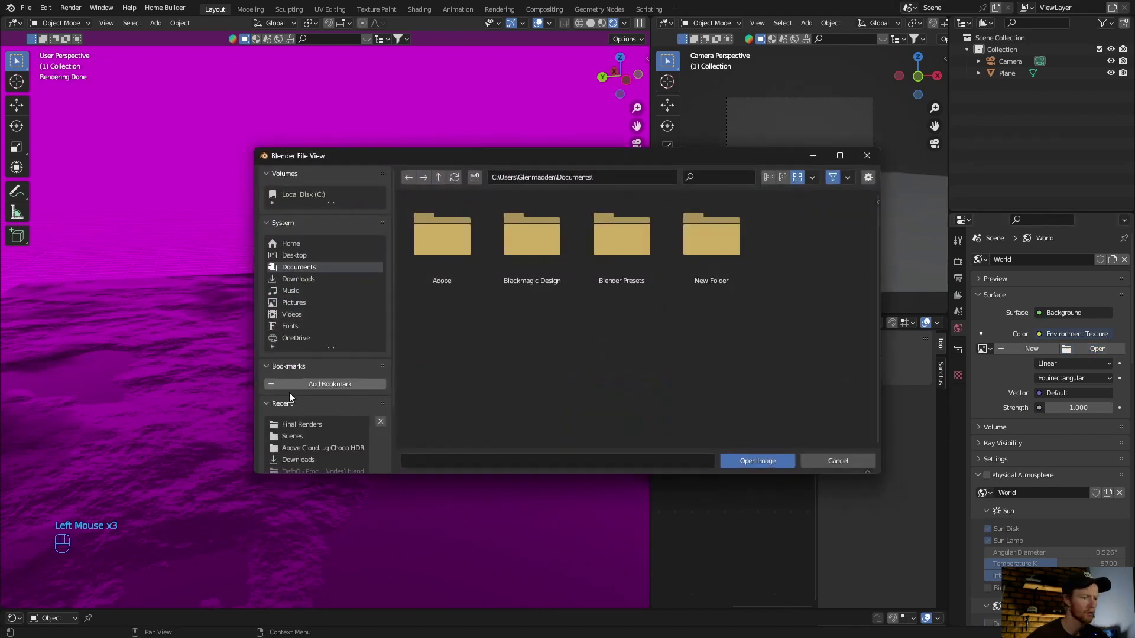
{"action": "left_click", "coordinate": [303, 447]}
{"action": "double_click", "coordinate": [531, 235]}
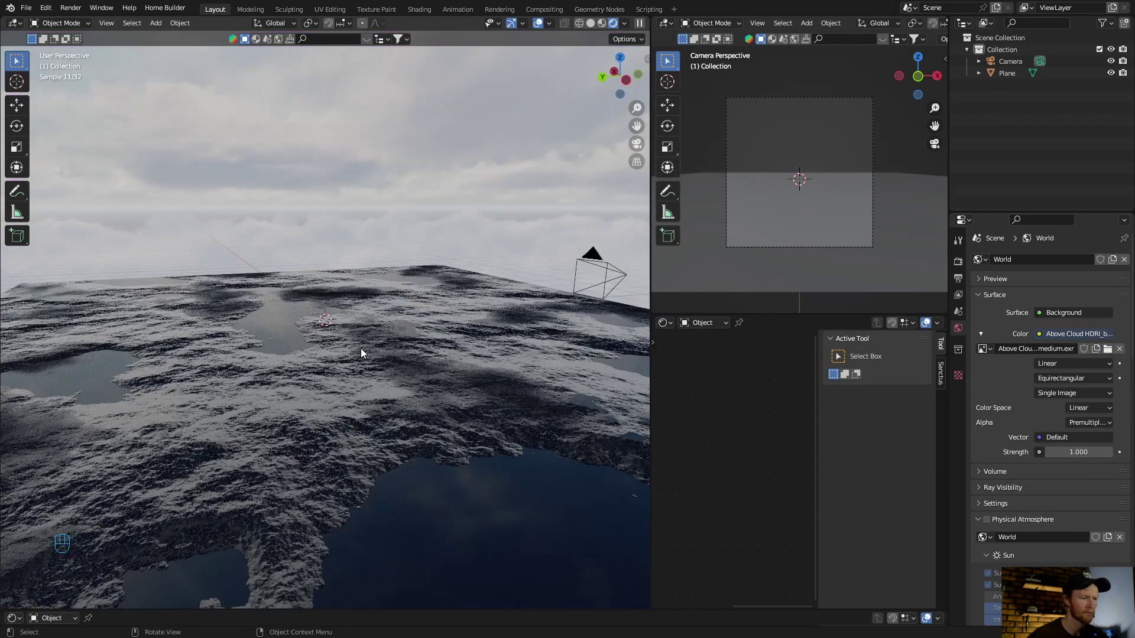
{"action": "mouse_move", "coordinate": [360, 351]}
{"action": "middle_mouse_down"}
{"action": "mouse_move", "coordinate": [589, 348]}
{"action": "mouse_move", "coordinate": [555, 338]}
{"action": "mouse_move", "coordinate": [399, 377]}
{"action": "middle_mouse_up"}
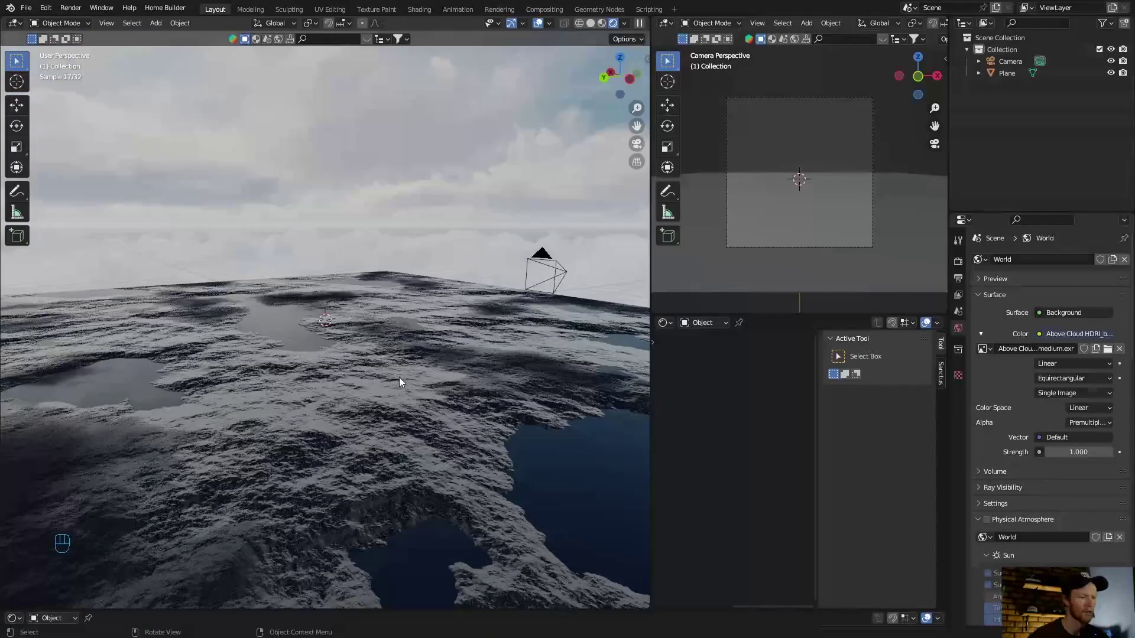
{"action": "left_click", "coordinate": [399, 377]}
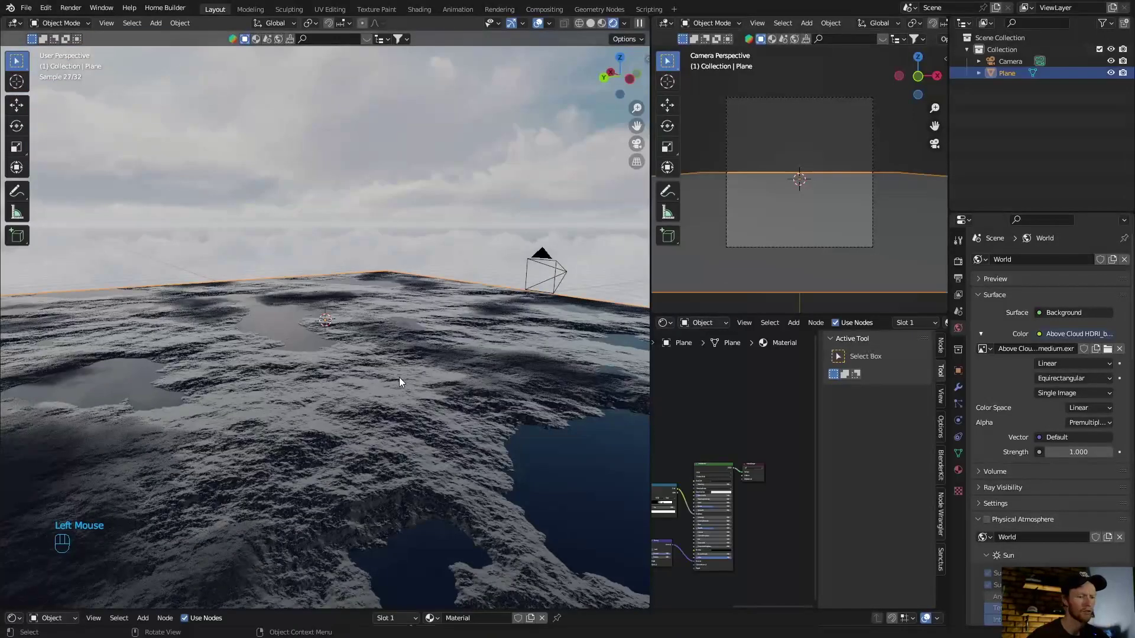
Back in Shading with Rendered view, readjust the top Color Ramp's black and white stops
{"action": "left_click", "coordinate": [416, 10]}
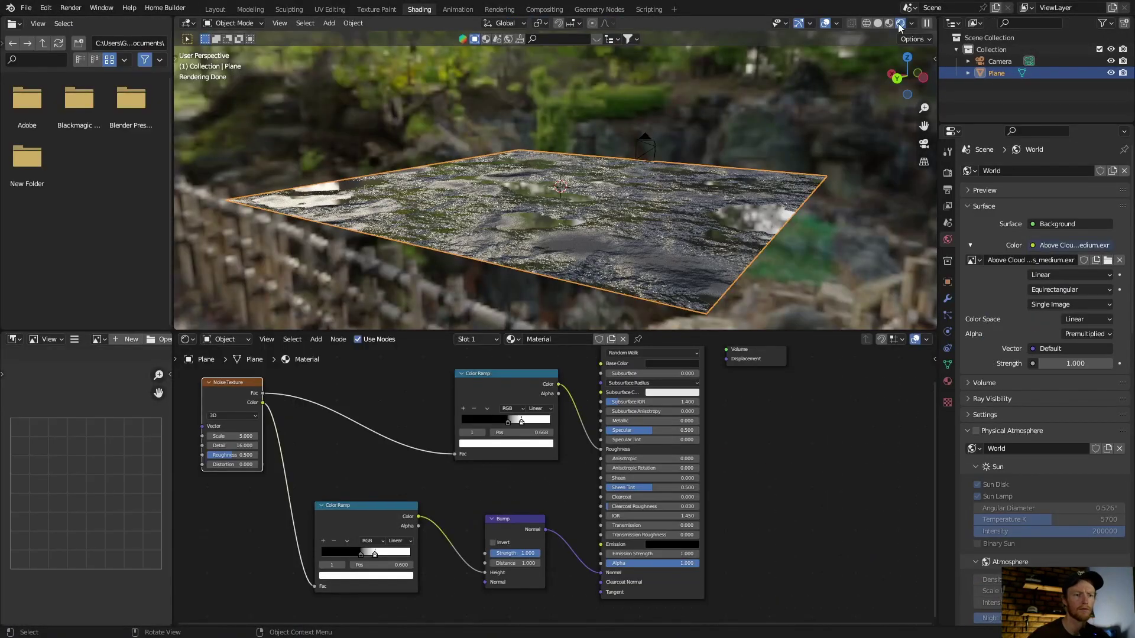
{"action": "left_click", "coordinate": [900, 23]}
{"action": "middle_click_drag", "start_coordinate": [409, 264], "coordinate": [425, 336]}
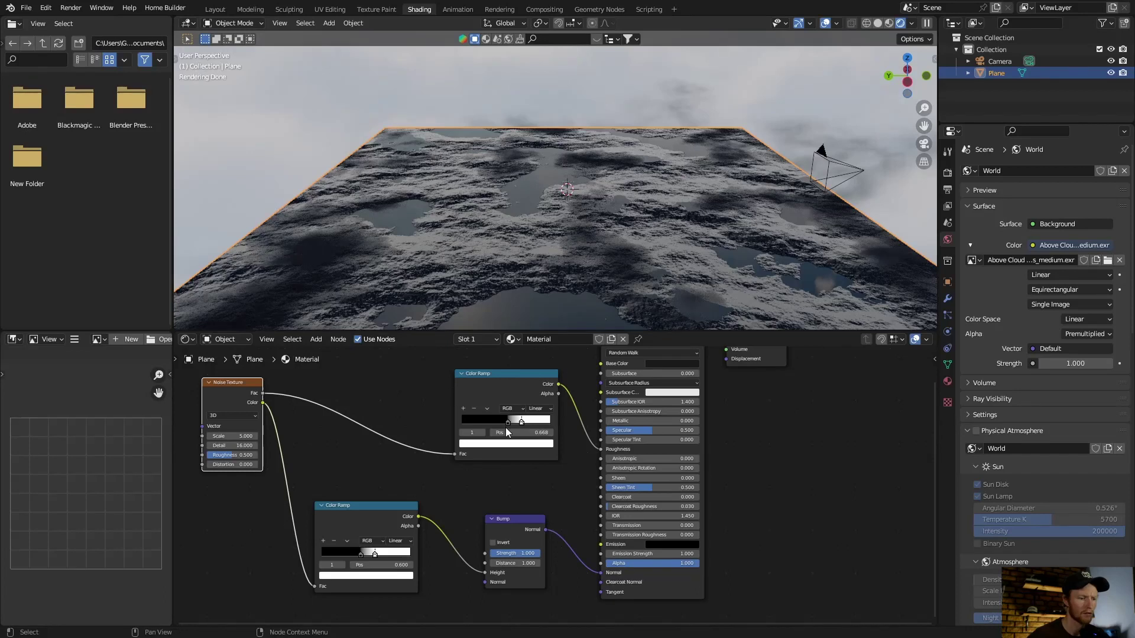
{"action": "left_click_drag", "start_coordinate": [522, 423], "coordinate": [549, 423]}
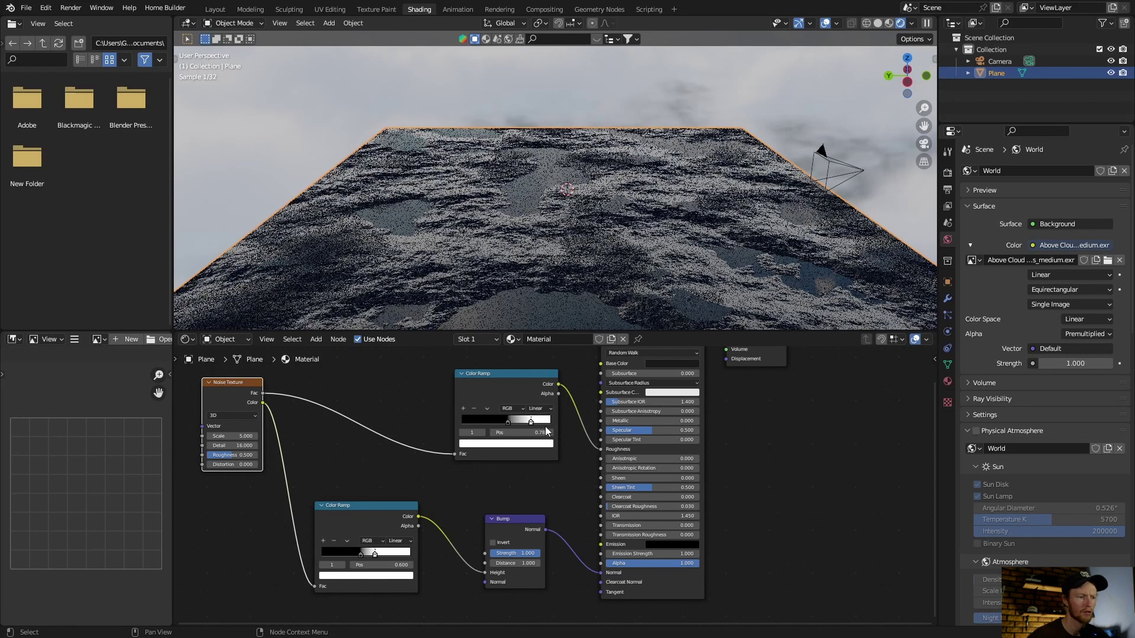
{"action": "left_click_drag", "start_coordinate": [566, 427], "coordinate": [545, 428]}
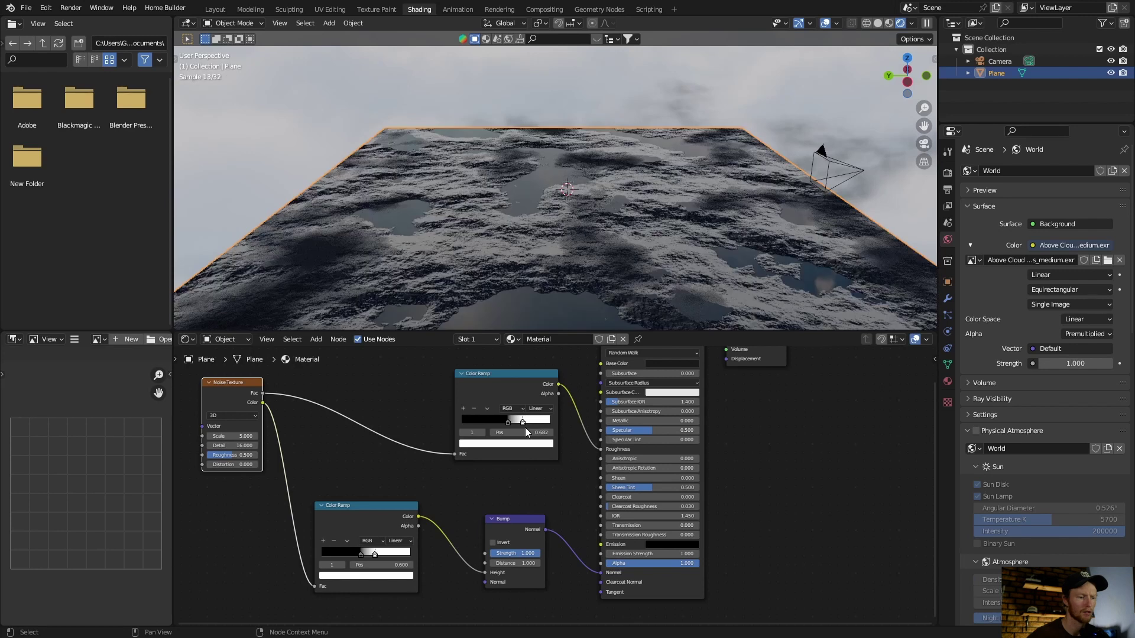
{"action": "left_click", "coordinate": [506, 422]}
{"action": "left_click_drag", "start_coordinate": [507, 421], "coordinate": [509, 421]}
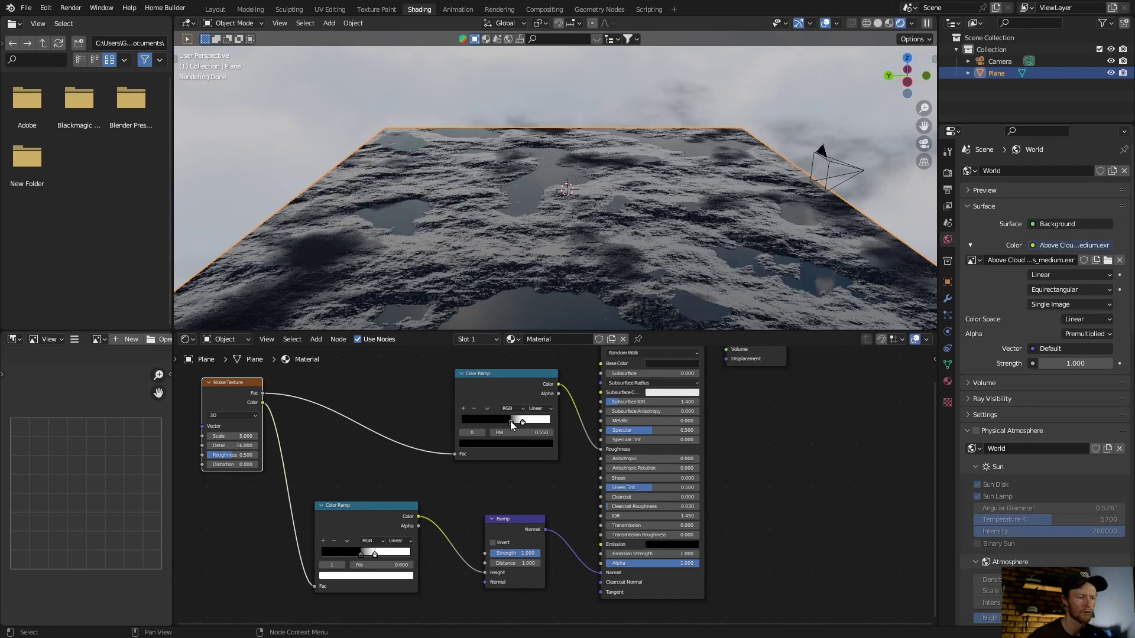
Shift the bump Color Ramp's stops for broader water, then orbit to check
{"action": "left_click_drag", "start_coordinate": [370, 556], "coordinate": [361, 556]}
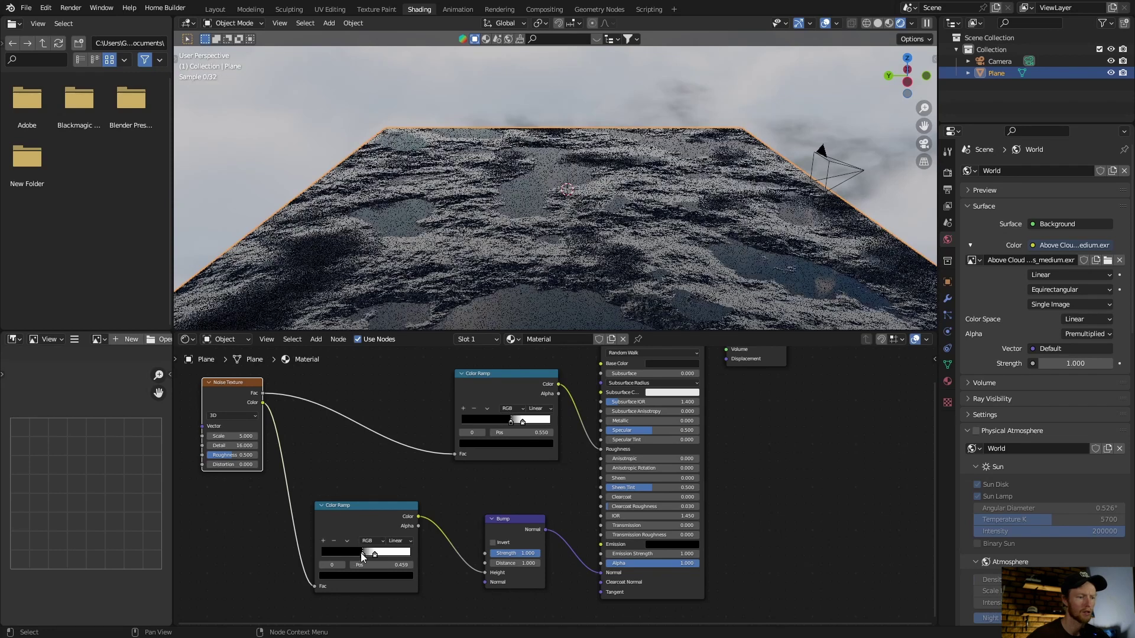
{"action": "left_click_drag", "start_coordinate": [375, 554], "coordinate": [380, 553]}
{"action": "mouse_move", "coordinate": [347, 296]}
{"action": "middle_mouse_down"}
{"action": "mouse_move", "coordinate": [269, 290]}
{"action": "mouse_move", "coordinate": [341, 228]}
{"action": "middle_mouse_up"}
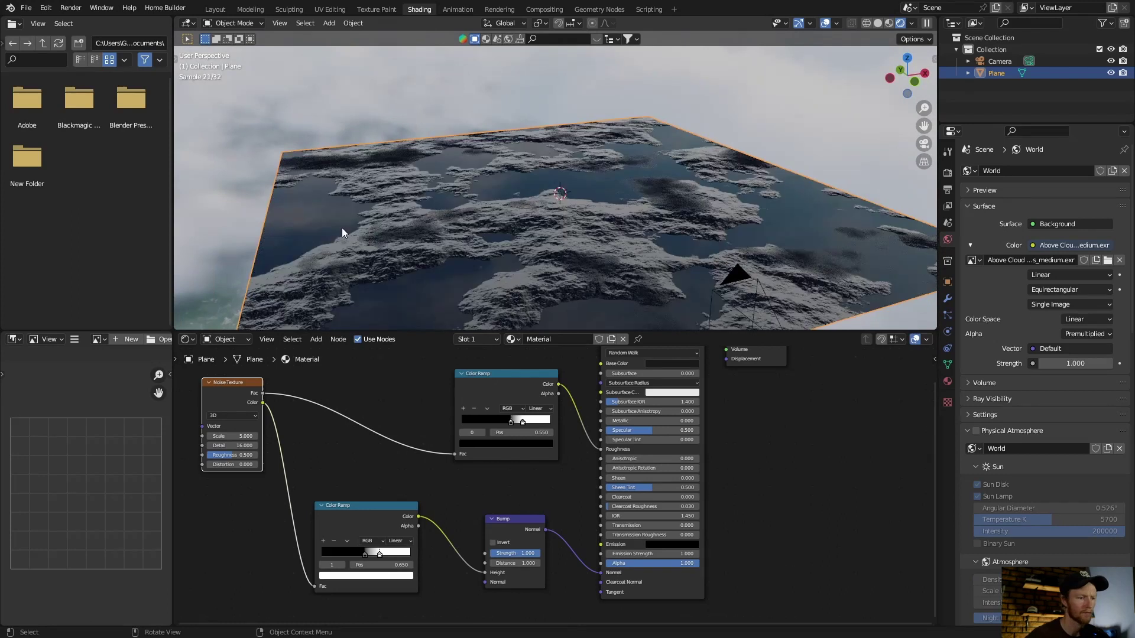